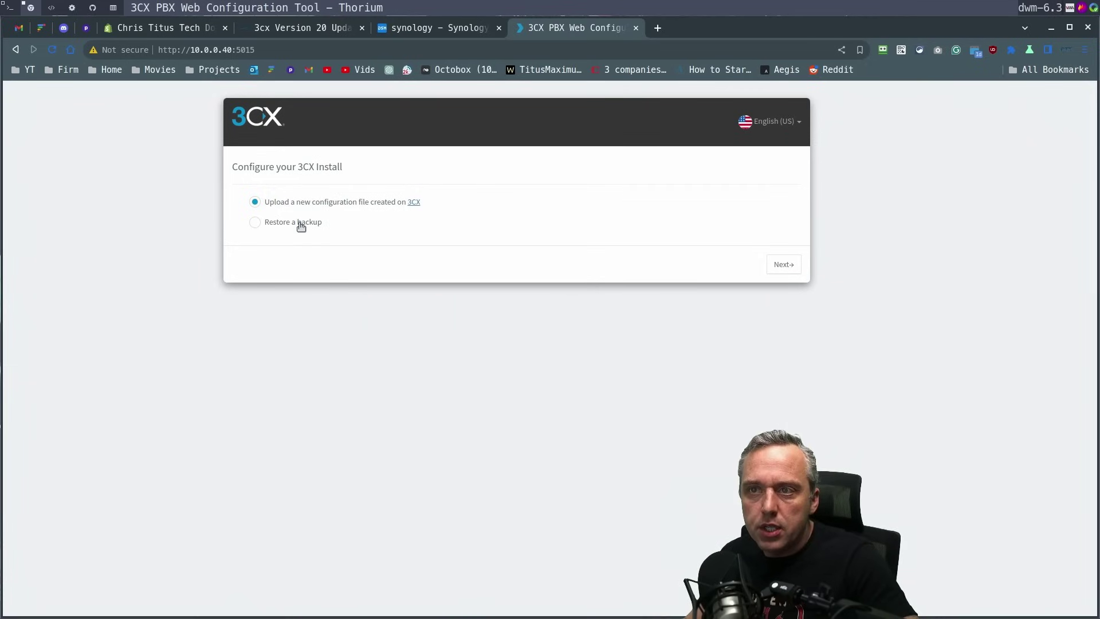
# - Choose to restore a backup, supply v18.zip from the Downloads folder as the backup file, and continue the setup
pyautogui.click(784, 265)
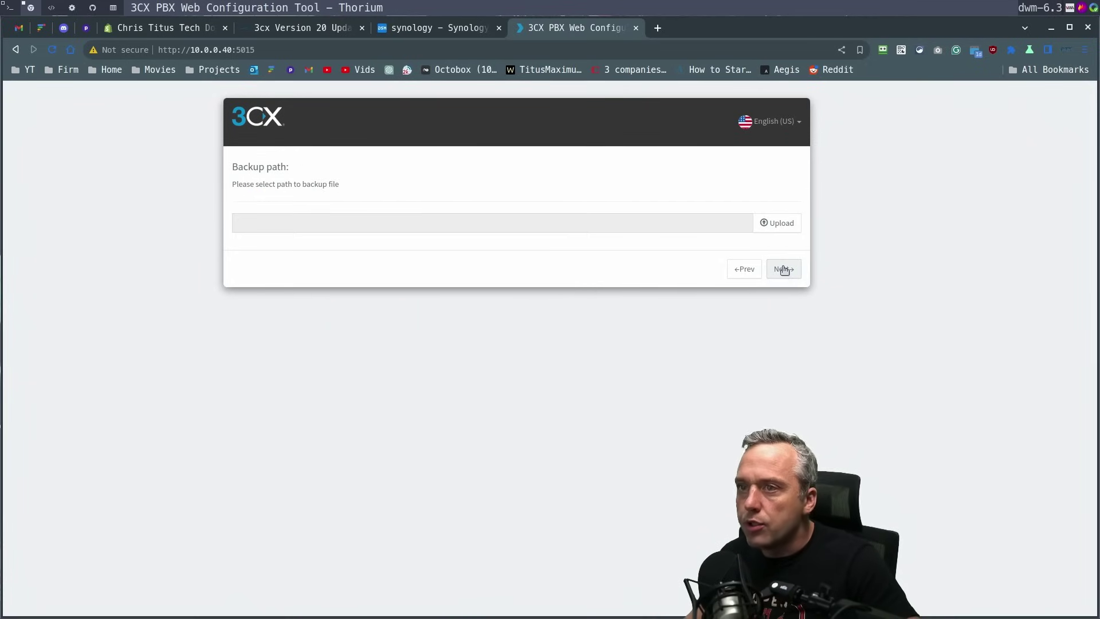
pyautogui.click(780, 223)
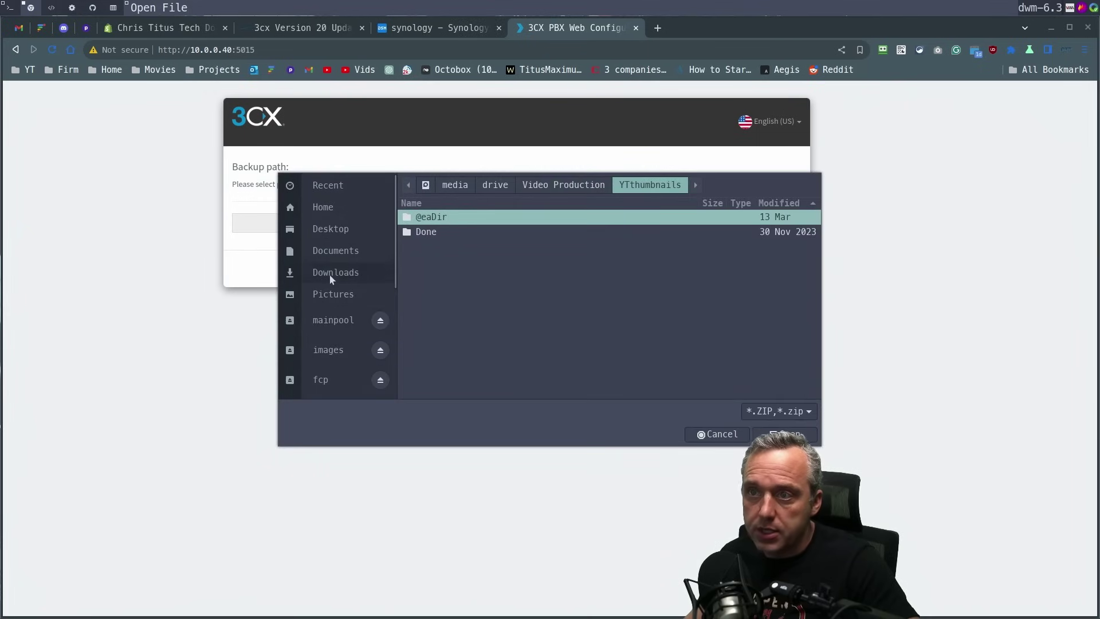
pyautogui.click(332, 274)
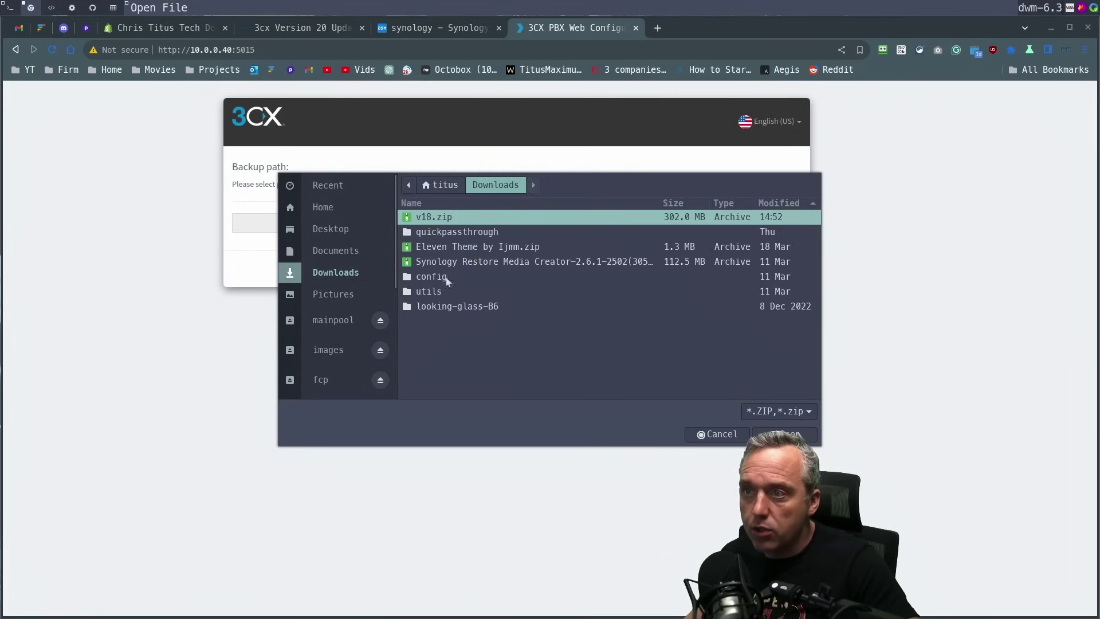
pyautogui.click(802, 436)
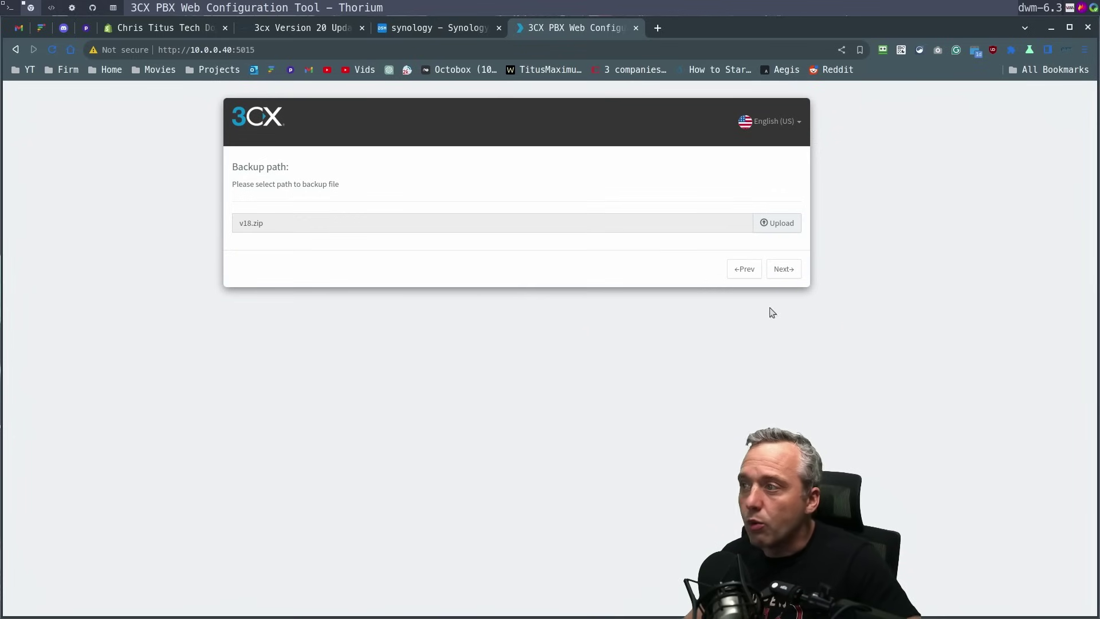
pyautogui.click(784, 269)
# - Set the web service ports to 5001 for HTTPS and 5000 for HTTP, and continue the setup
pyautogui.click(235, 261)
pyautogui.press('Tab')
pyautogui.write('50')
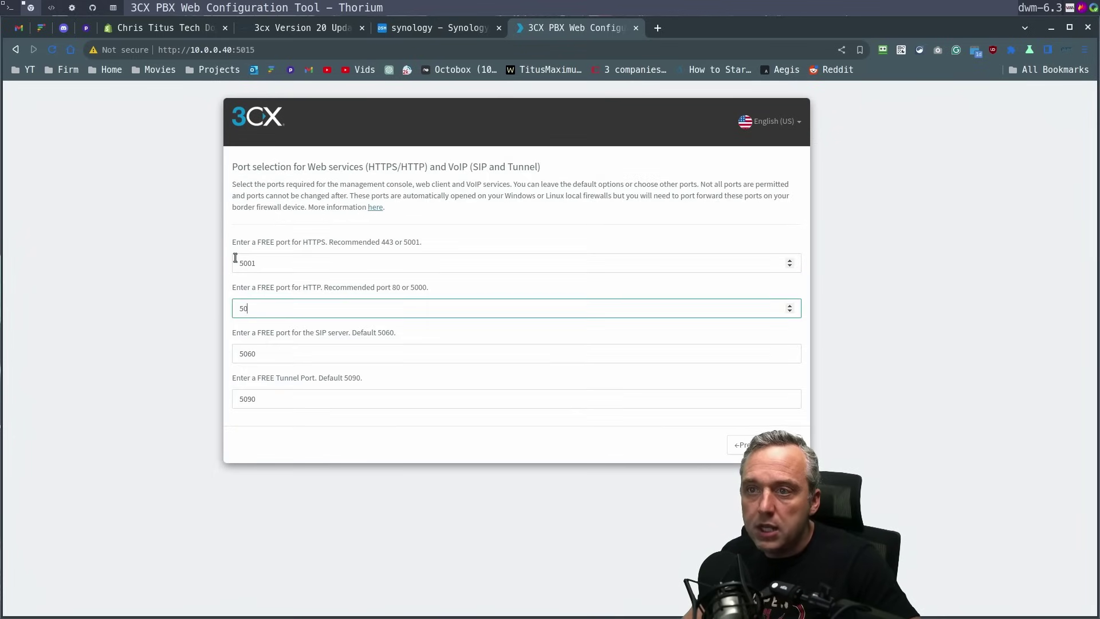
pyautogui.write('00')
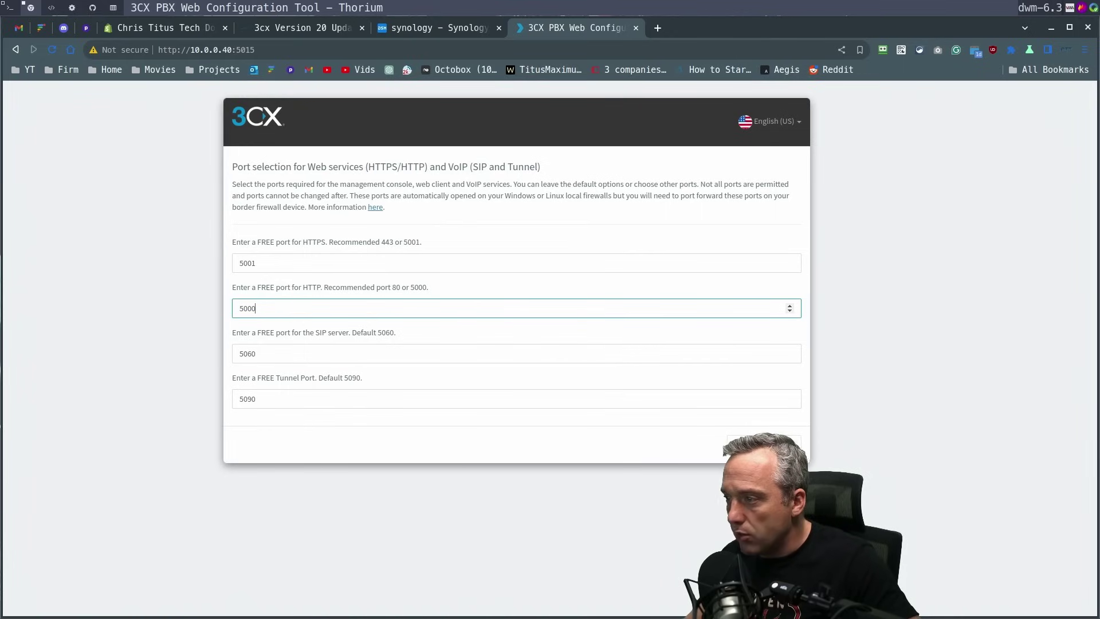
pyautogui.click(779, 445)
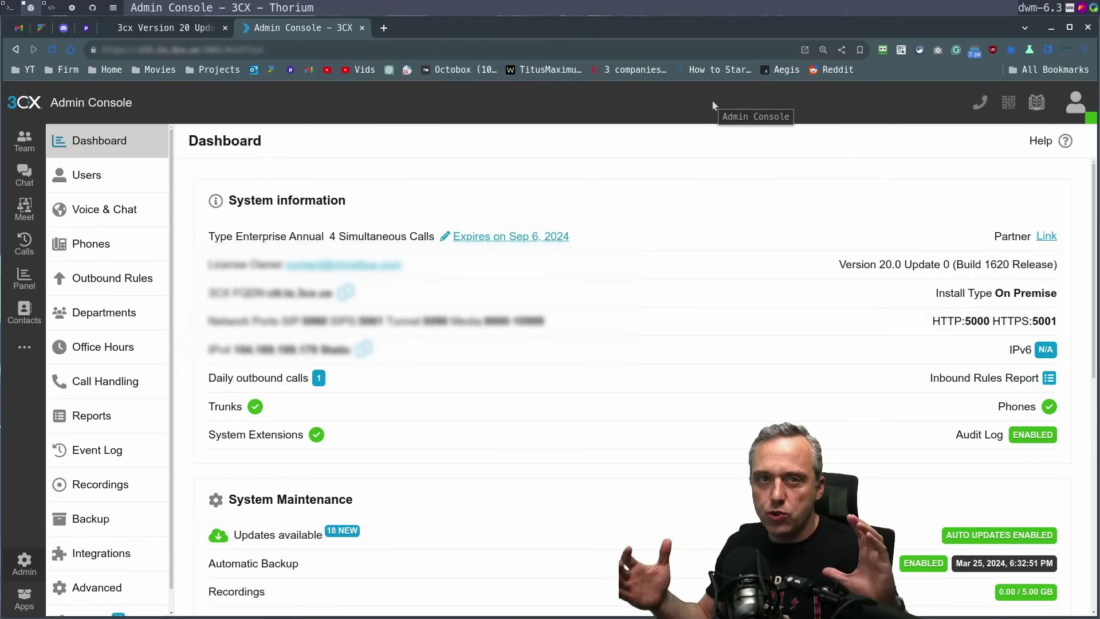
# - Review the Team page and the admin Users list, and inspect the option to enable 2FA for all users without applying it
pyautogui.click(24, 140)
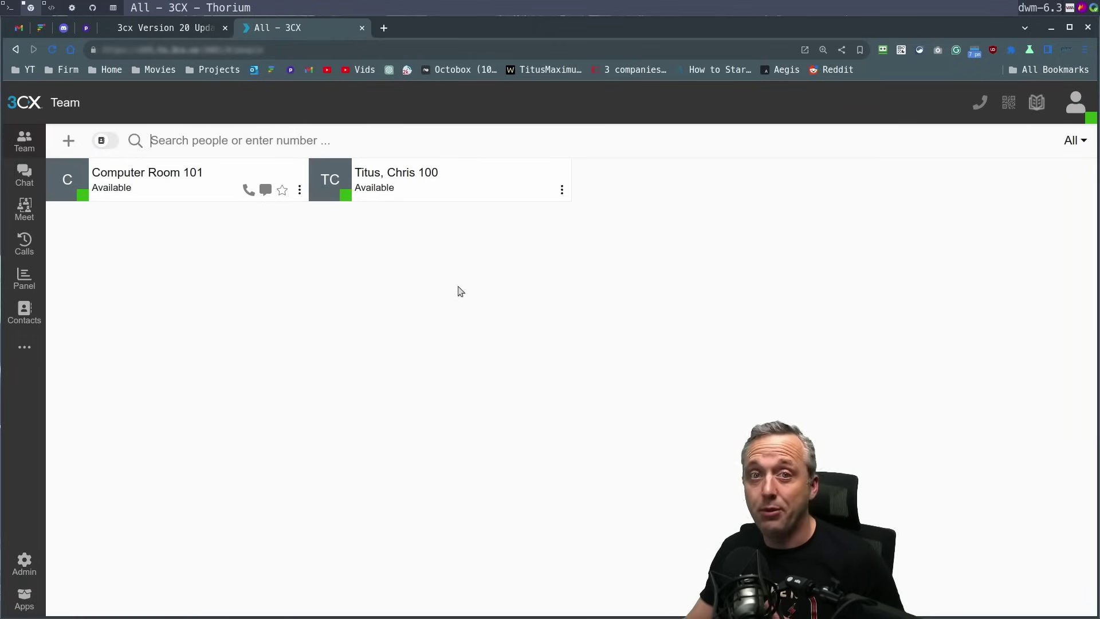
pyautogui.click(25, 563)
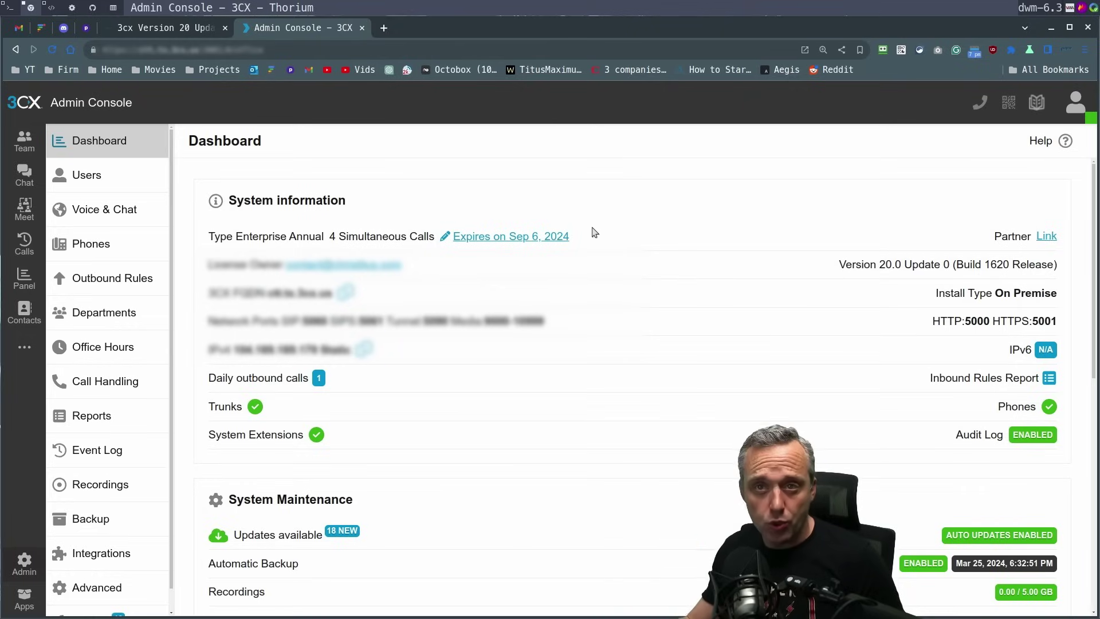
pyautogui.click(86, 175)
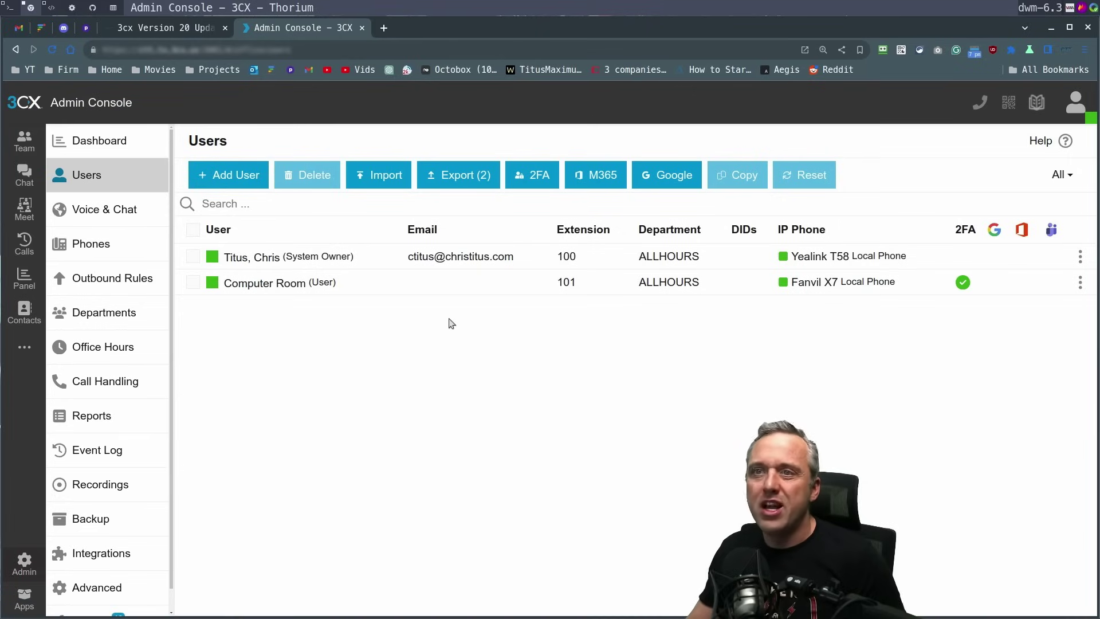
pyautogui.click(541, 180)
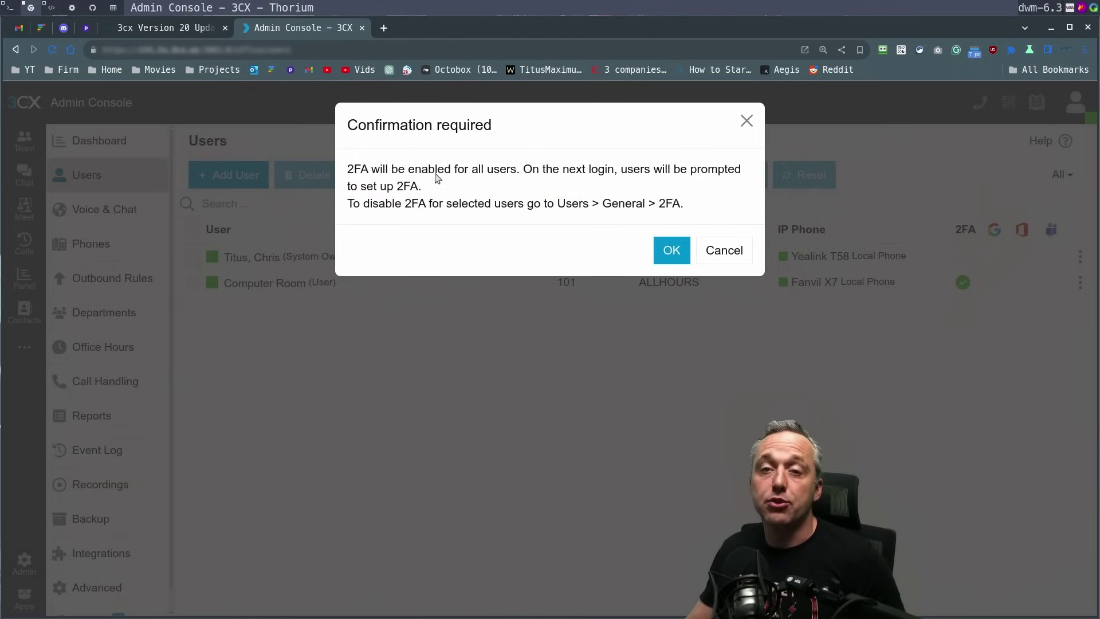
pyautogui.click(728, 252)
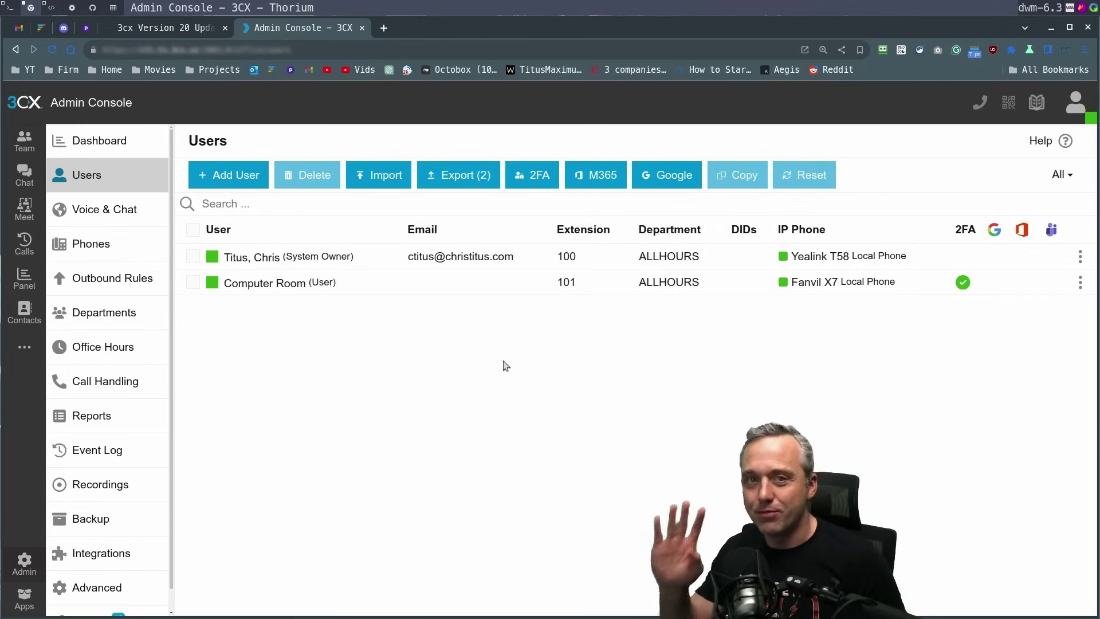
# - Review the configured trunks and bridges under Voice & Chat and the registered devices under Phones
pyautogui.click(91, 220)
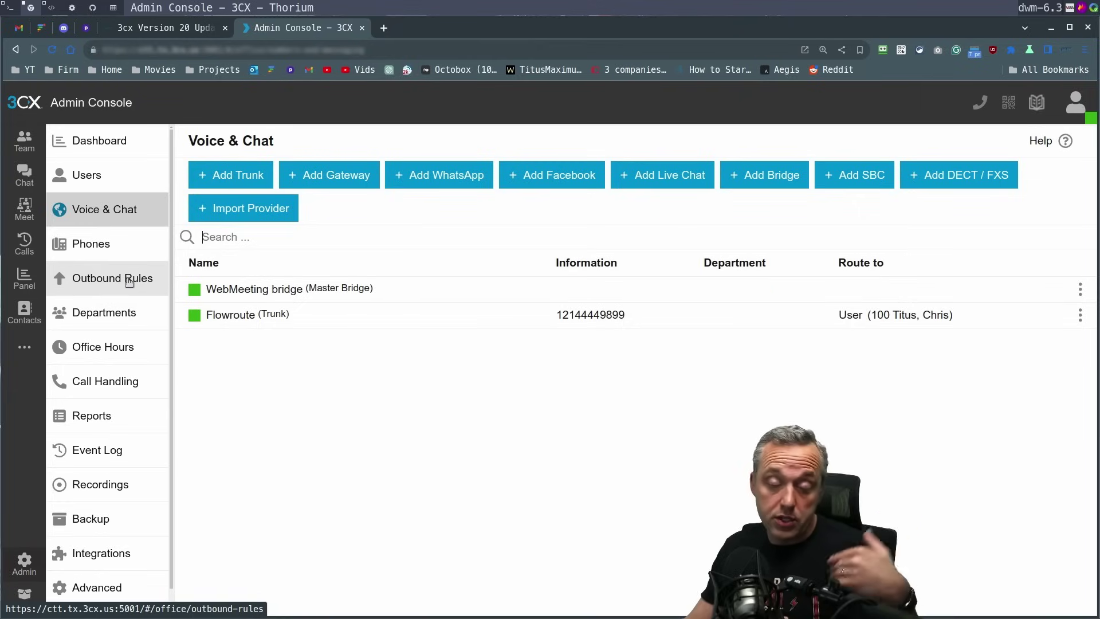
pyautogui.click(104, 254)
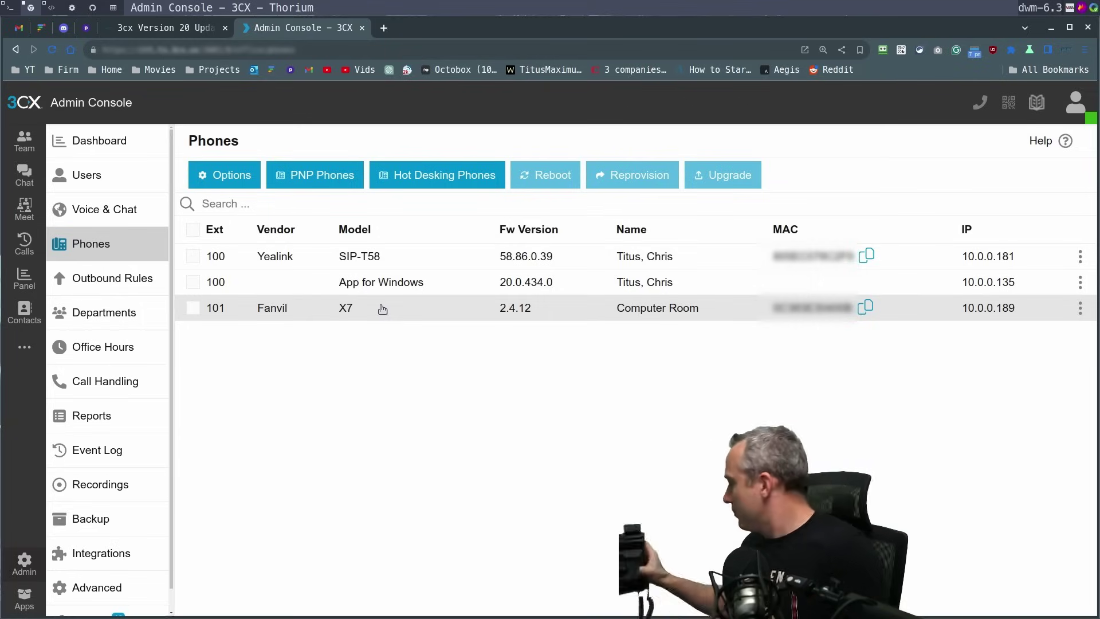
# - Open the user settings of extension 100 and check which DID numbers can be assigned to it
pyautogui.click(97, 177)
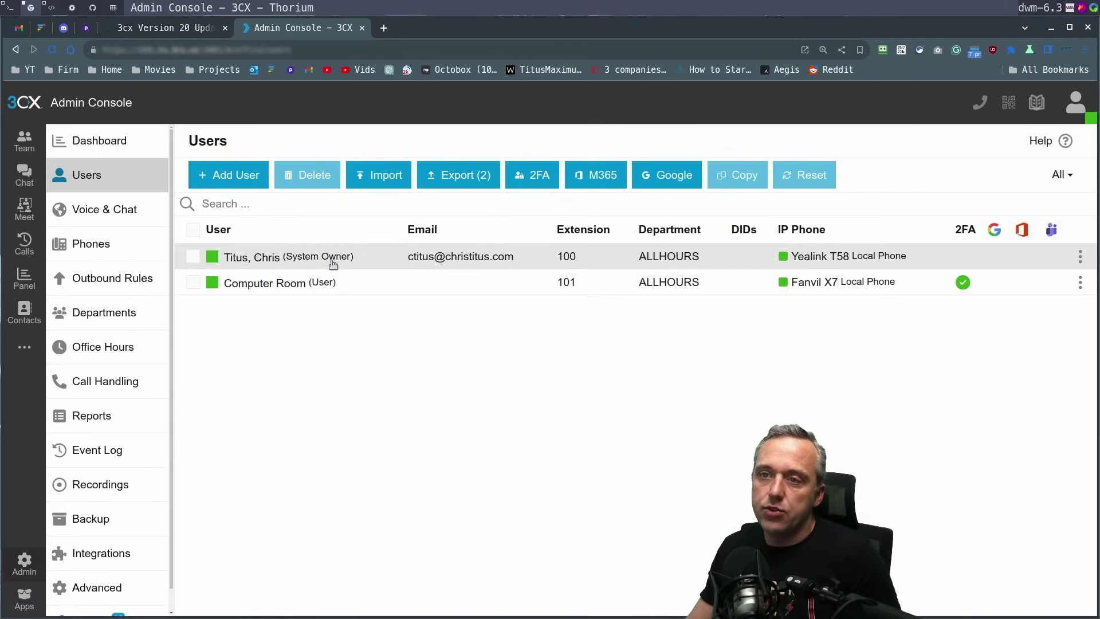
pyautogui.click(315, 262)
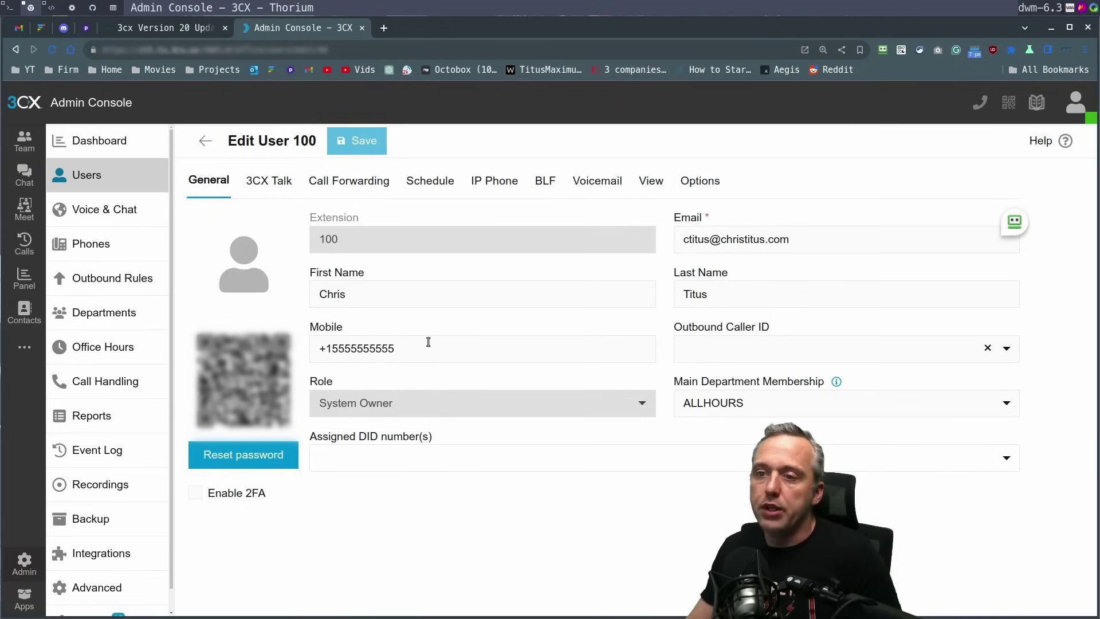
pyautogui.click(375, 459)
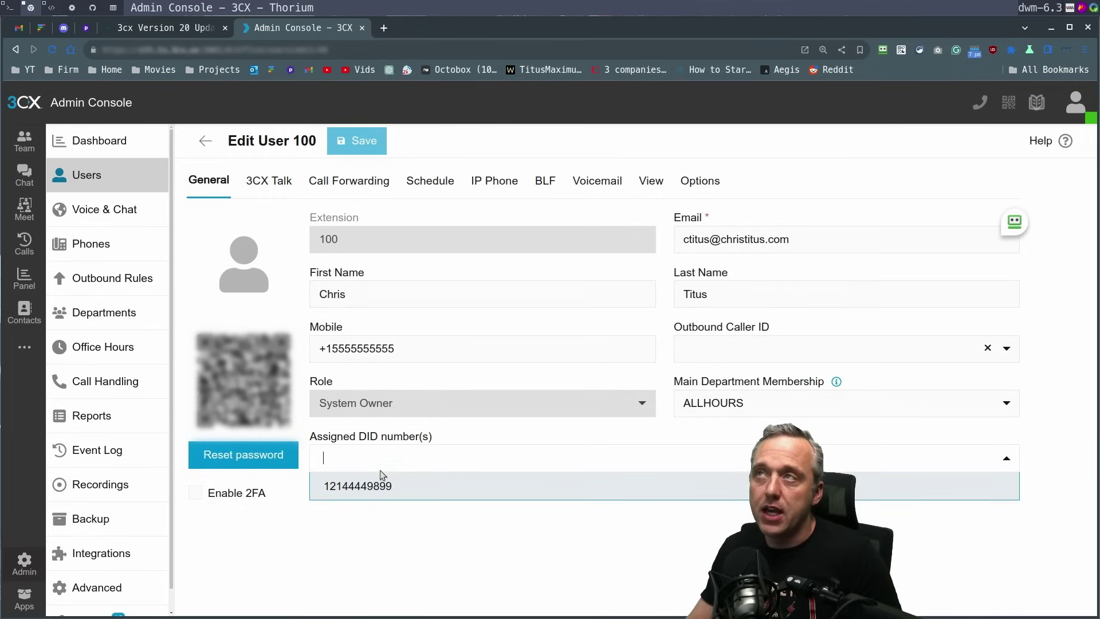
pyautogui.click(454, 550)
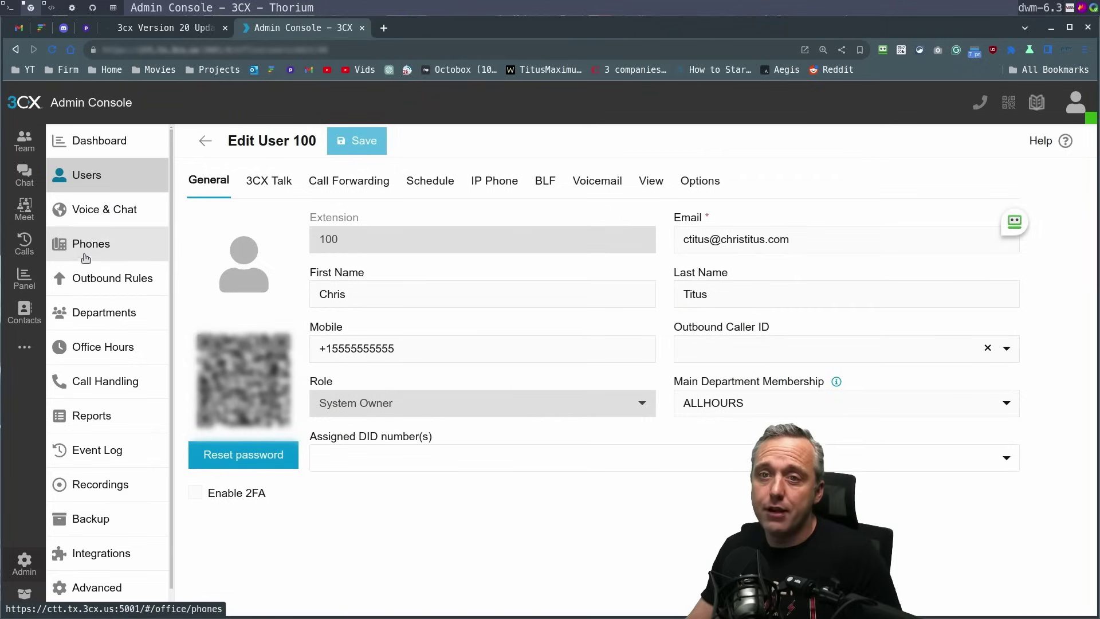
# - Examine the members of the ALLHOURS and DEFAULT departments, checking who can be added to ALLHOURS
pyautogui.click(118, 315)
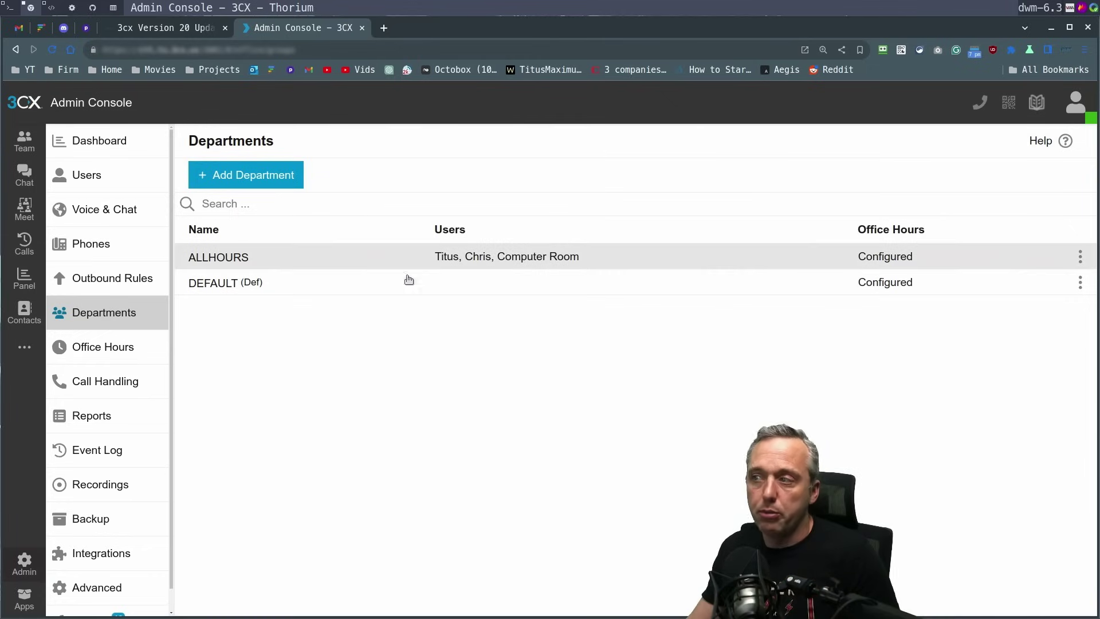
pyautogui.click(322, 263)
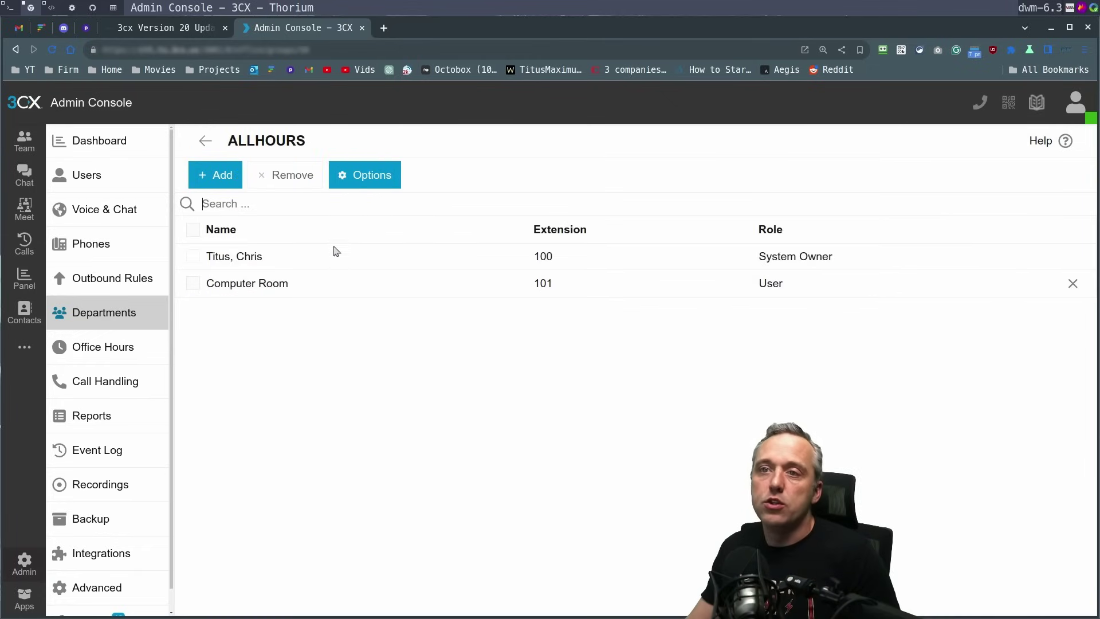
pyautogui.click(207, 172)
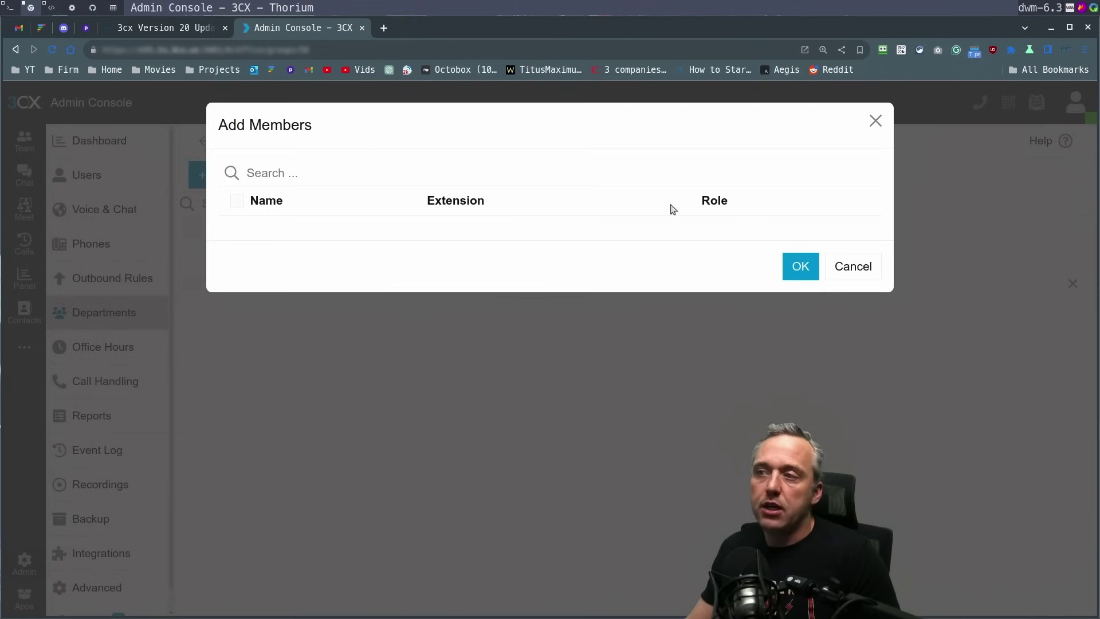
pyautogui.click(835, 266)
pyautogui.click(202, 141)
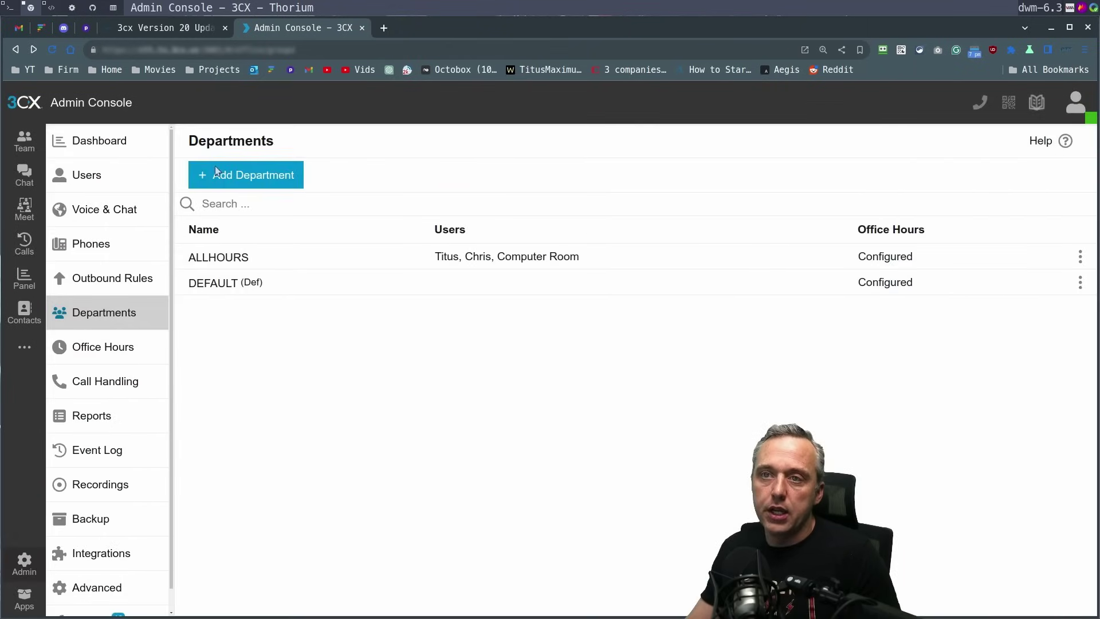
pyautogui.click(253, 286)
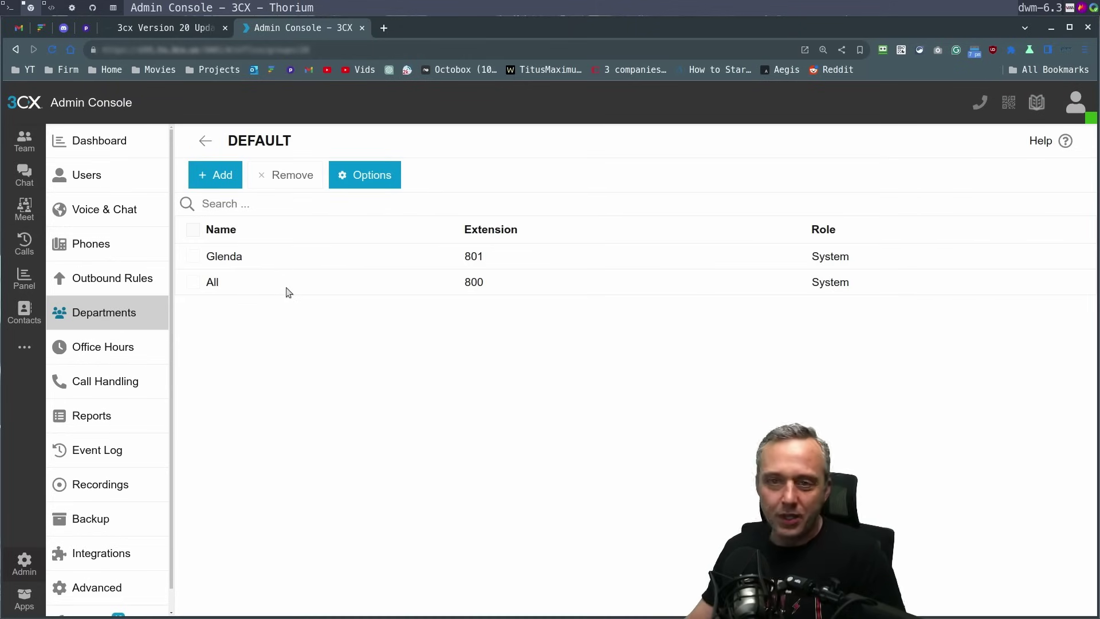
# - Try assigning the available DID number to the DEFAULT calls menu in Call Handling, and leave without saving
pyautogui.click(104, 347)
pyautogui.click(114, 381)
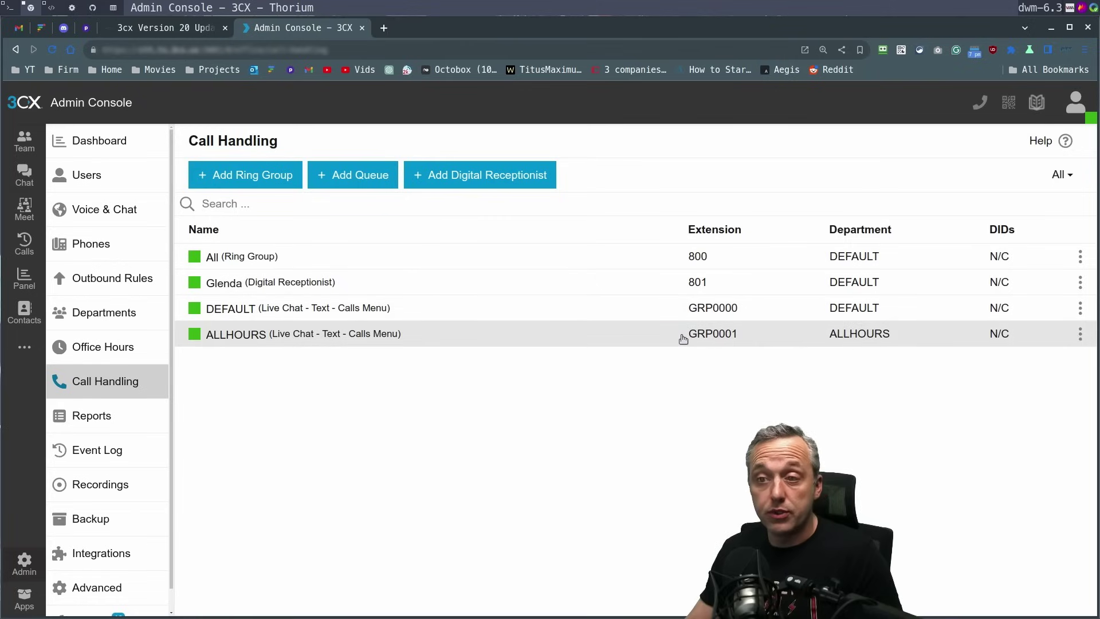
pyautogui.click(786, 317)
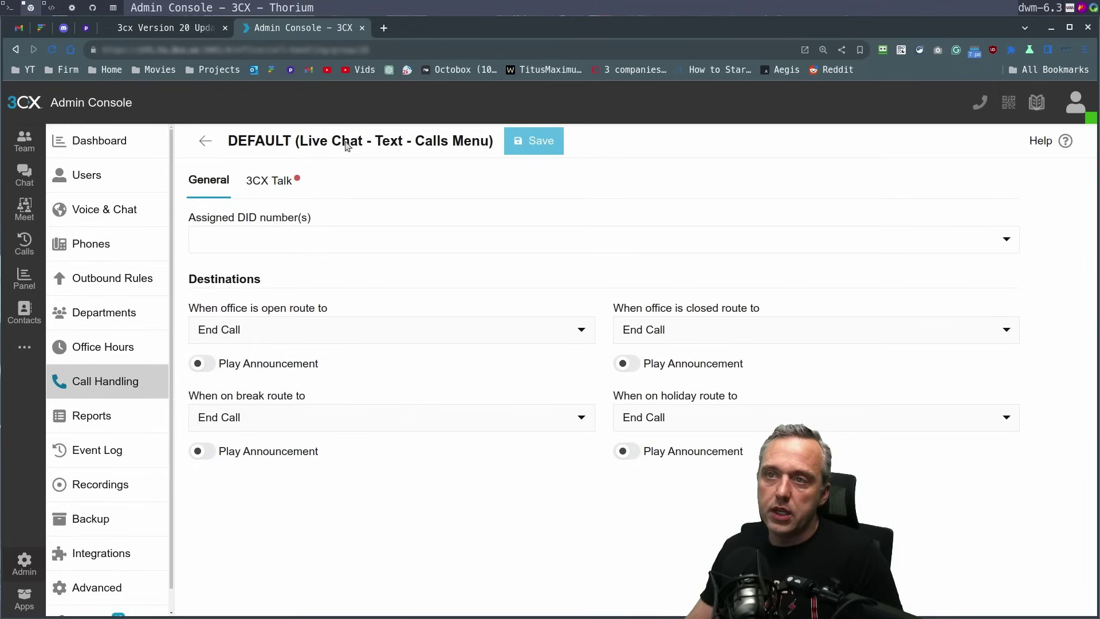
pyautogui.click(327, 242)
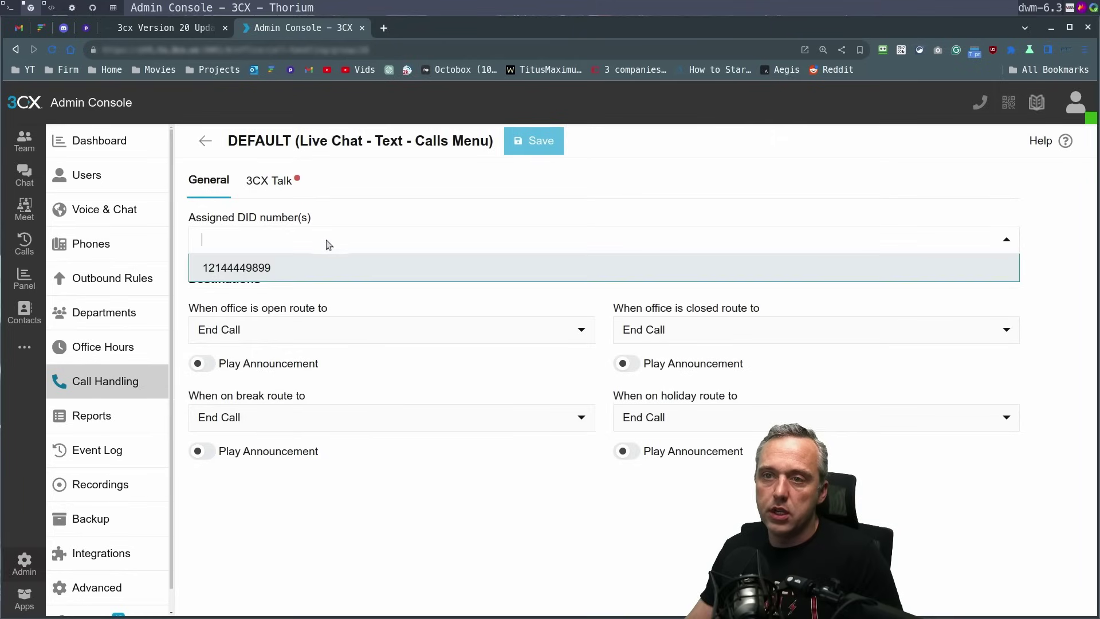
pyautogui.click(270, 267)
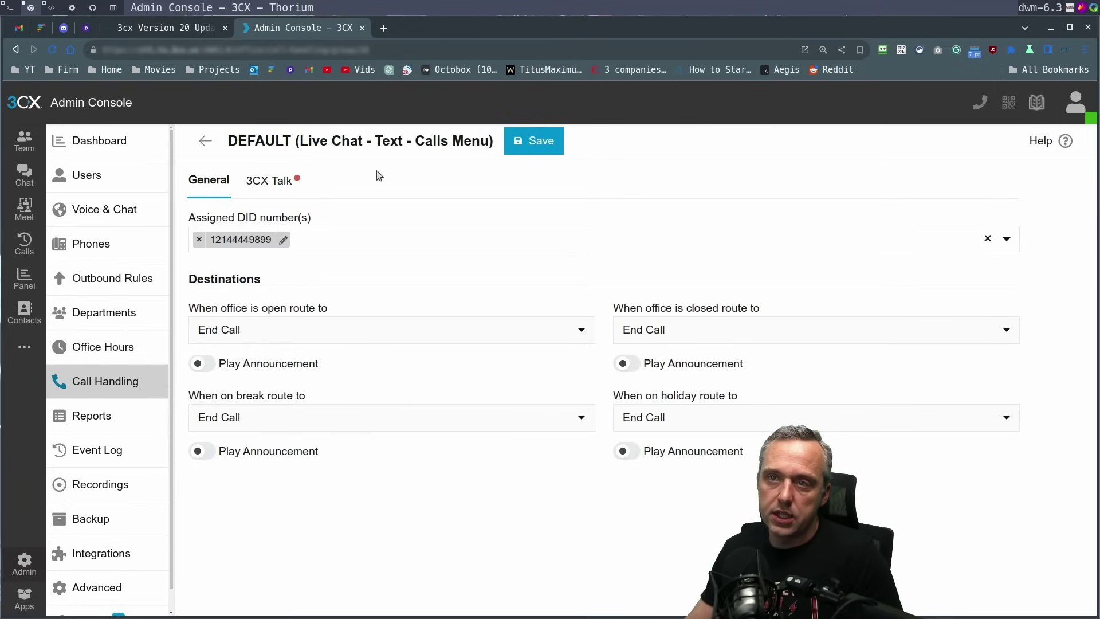
pyautogui.click(204, 141)
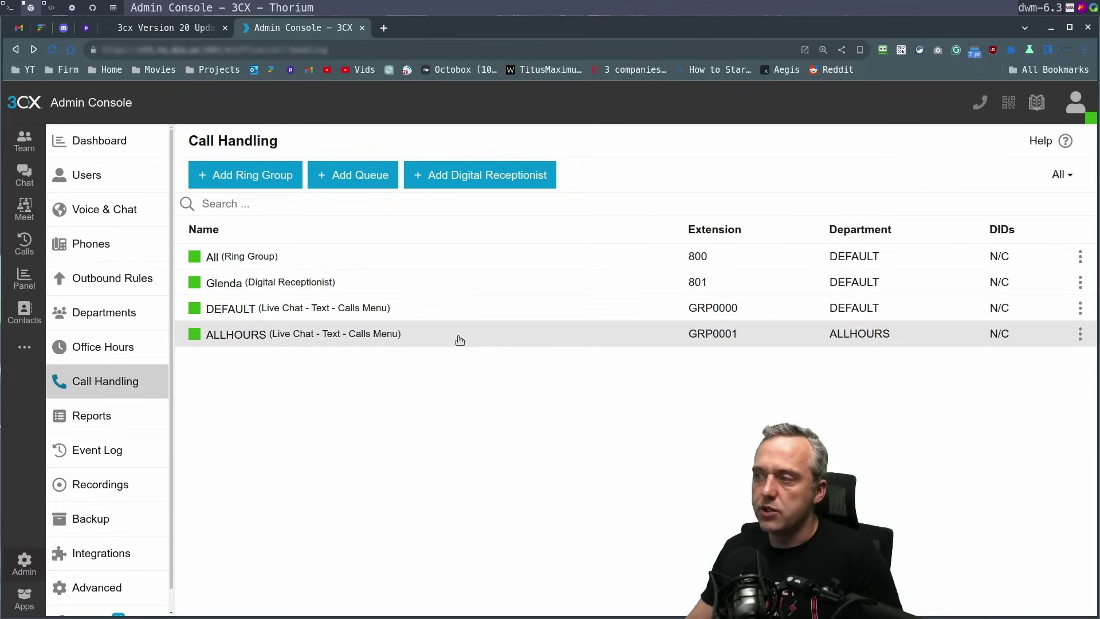
# - Try assigning the available DID number to the ALLHOURS calls menu, and return to the Call Handling list without saving
pyautogui.click(428, 343)
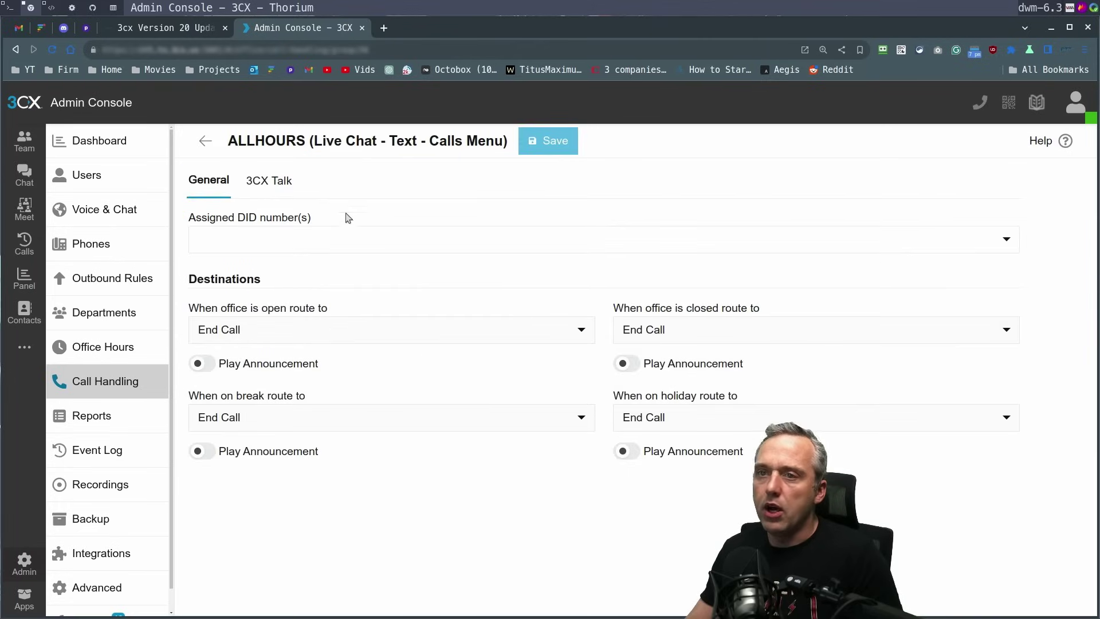
pyautogui.click(285, 239)
pyautogui.click(265, 268)
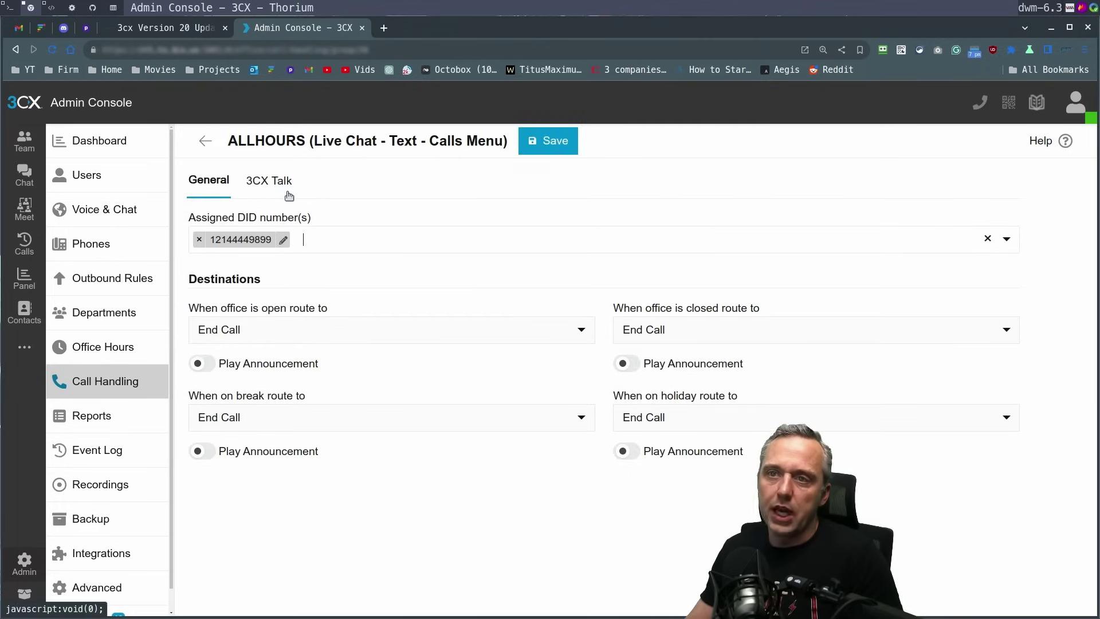
pyautogui.click(204, 141)
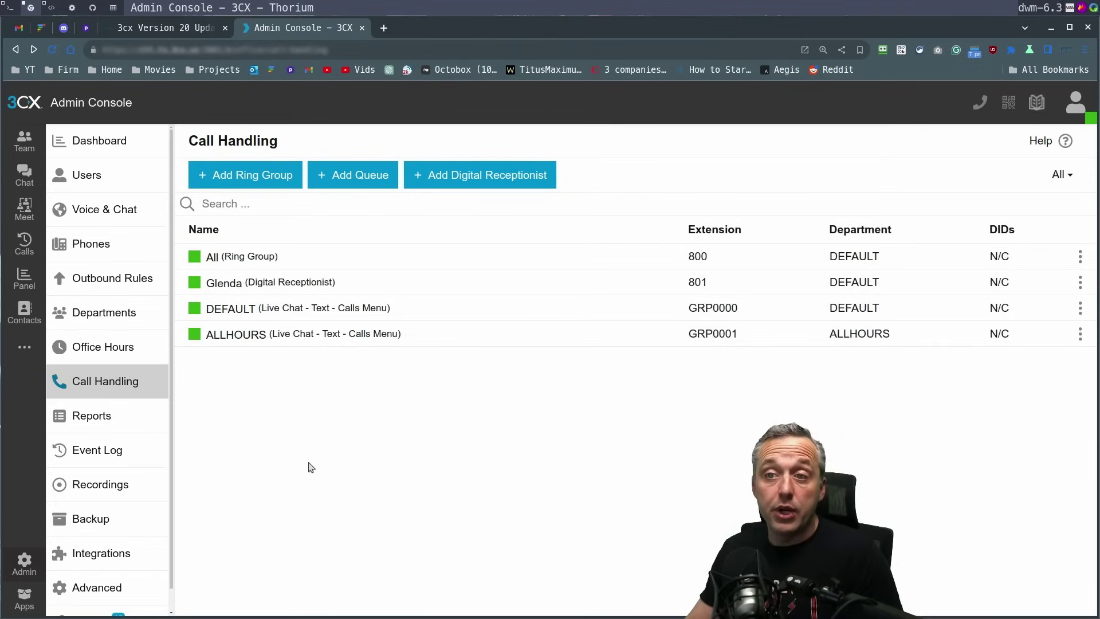
# - Examine the settings of ring group 800 and digital receptionist 801, including where a DID number can be assigned
pyautogui.click(311, 262)
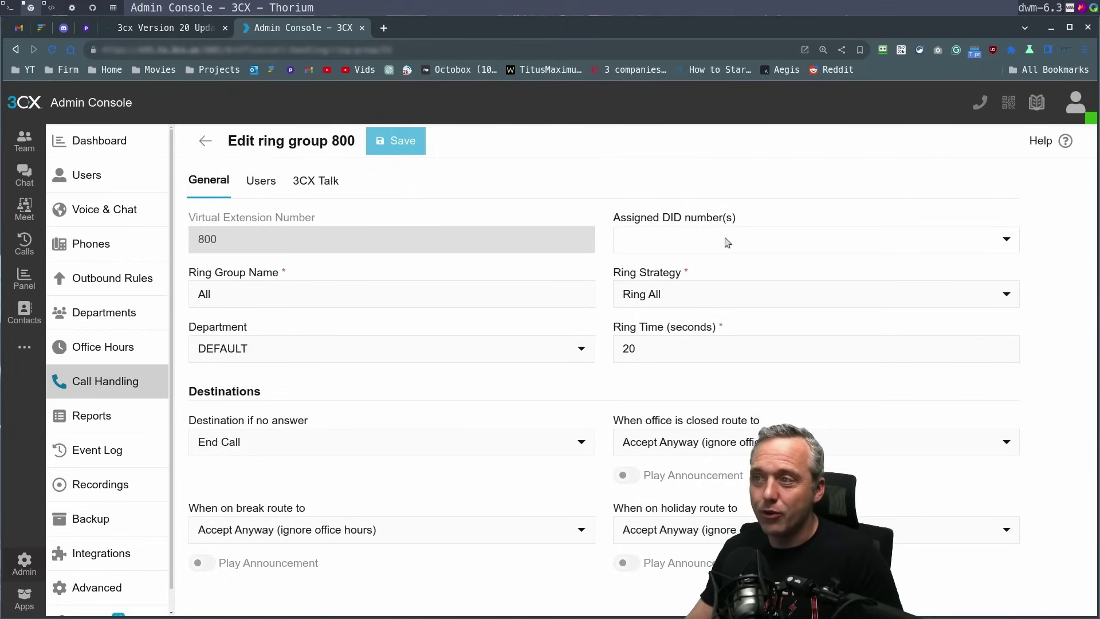
pyautogui.click(205, 141)
pyautogui.click(273, 289)
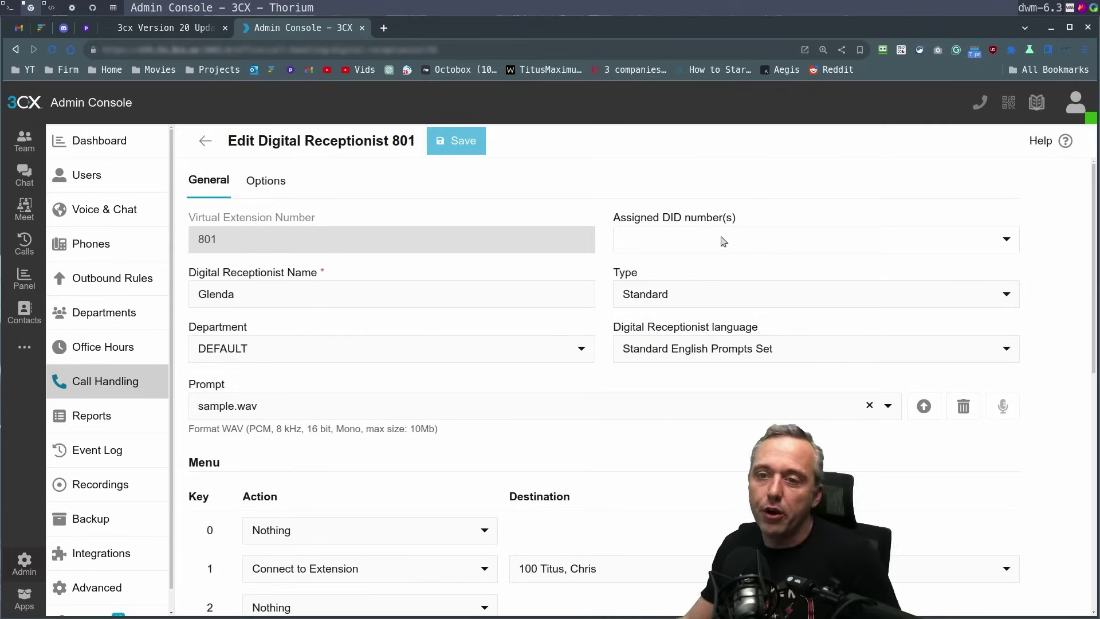
pyautogui.click(207, 141)
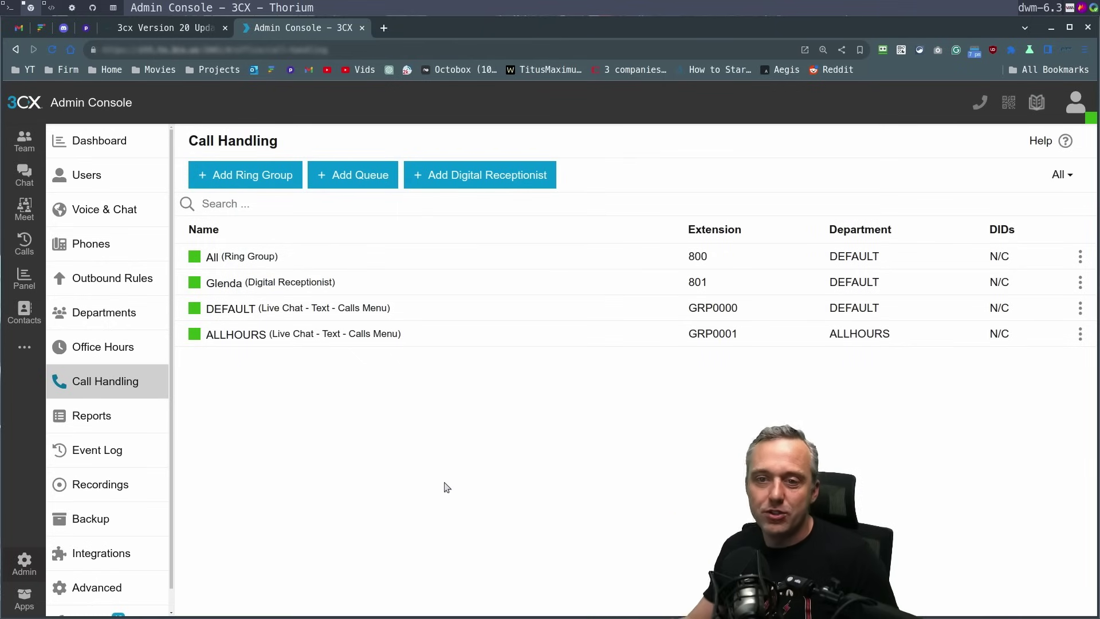
# - Open the Reports overview to examine the available logs and statistics
pyautogui.click(125, 424)
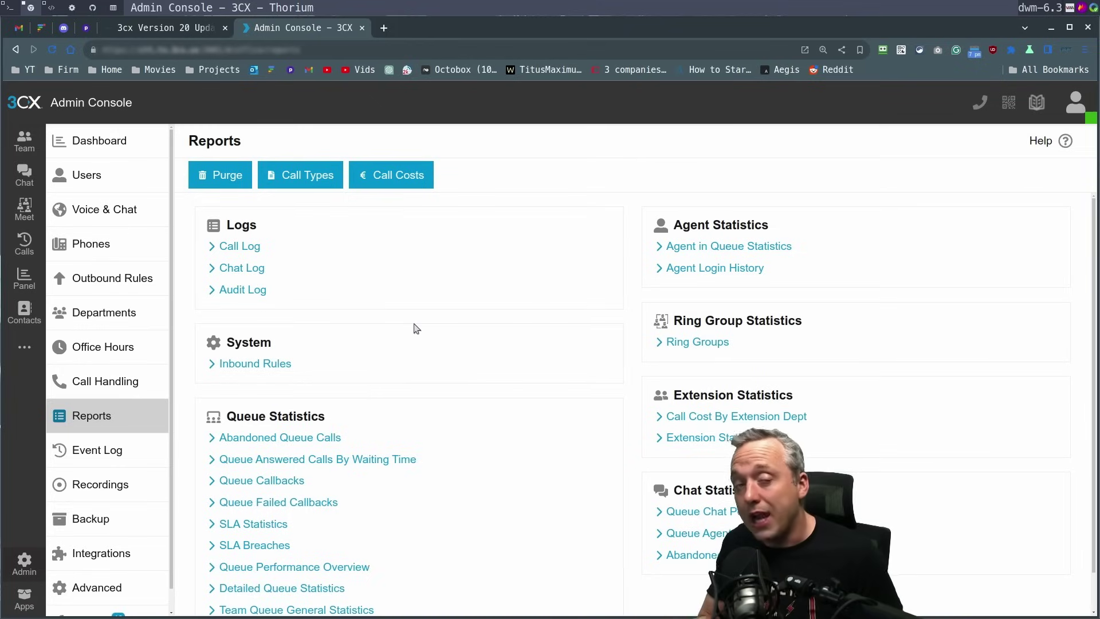
# - Switch to the 3CX version 20 article and read its Call Processing Scripts and New APIs sections
pyautogui.hotkey('ctrl', 'shift', 'Tab')
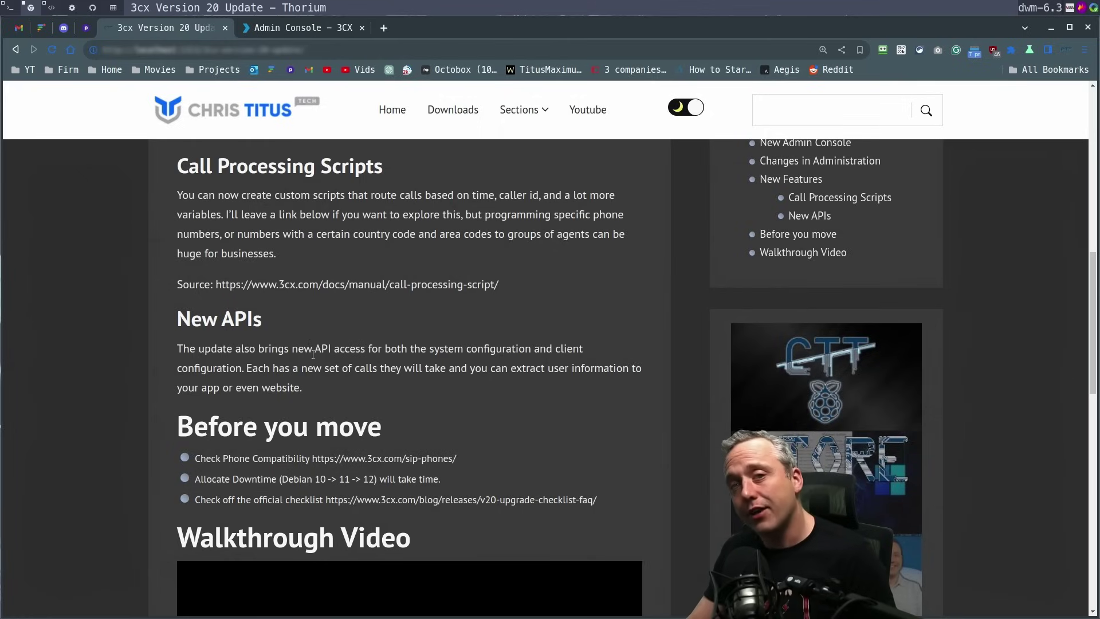
pyautogui.scroll(1, 403, 366)
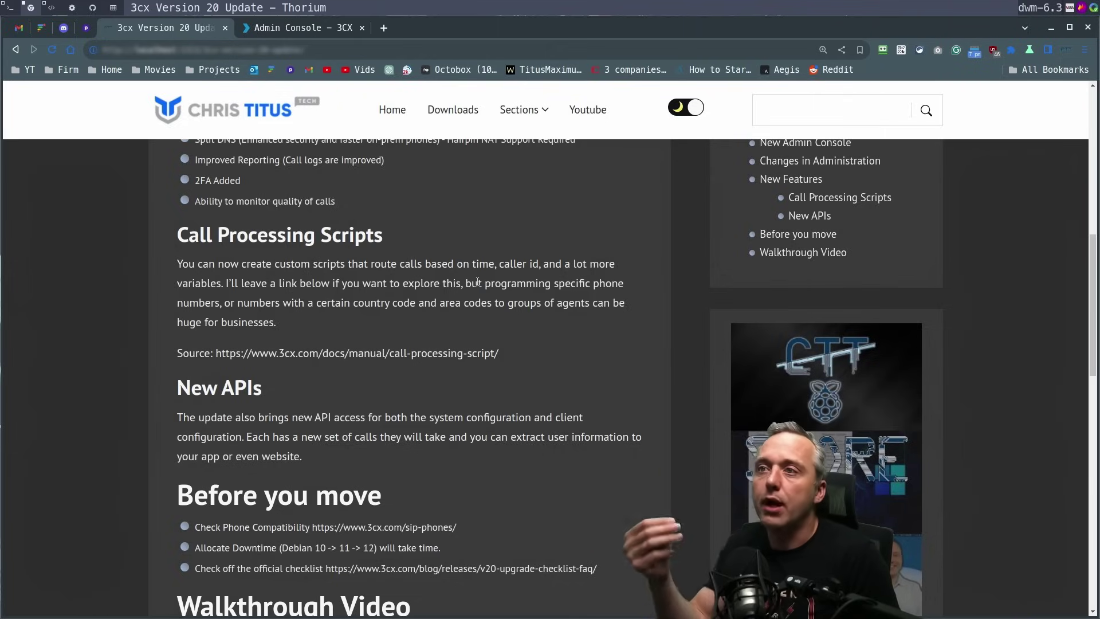
# - Return to the Admin Console and view the account's status and connection quality options, leaving them as they are
pyautogui.click(320, 29)
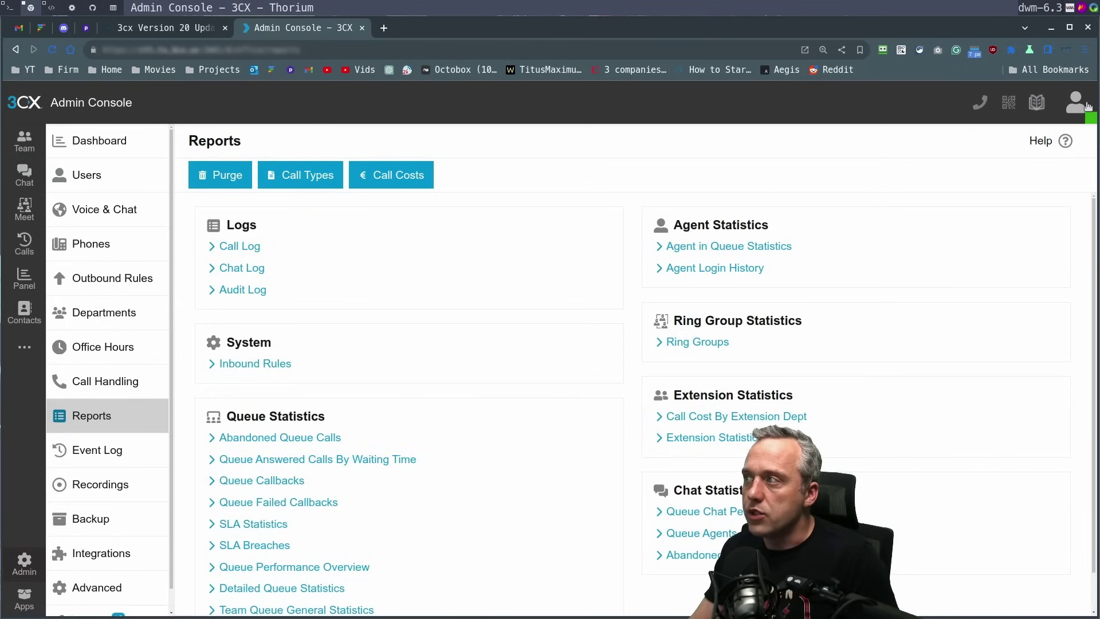
pyautogui.click(1087, 106)
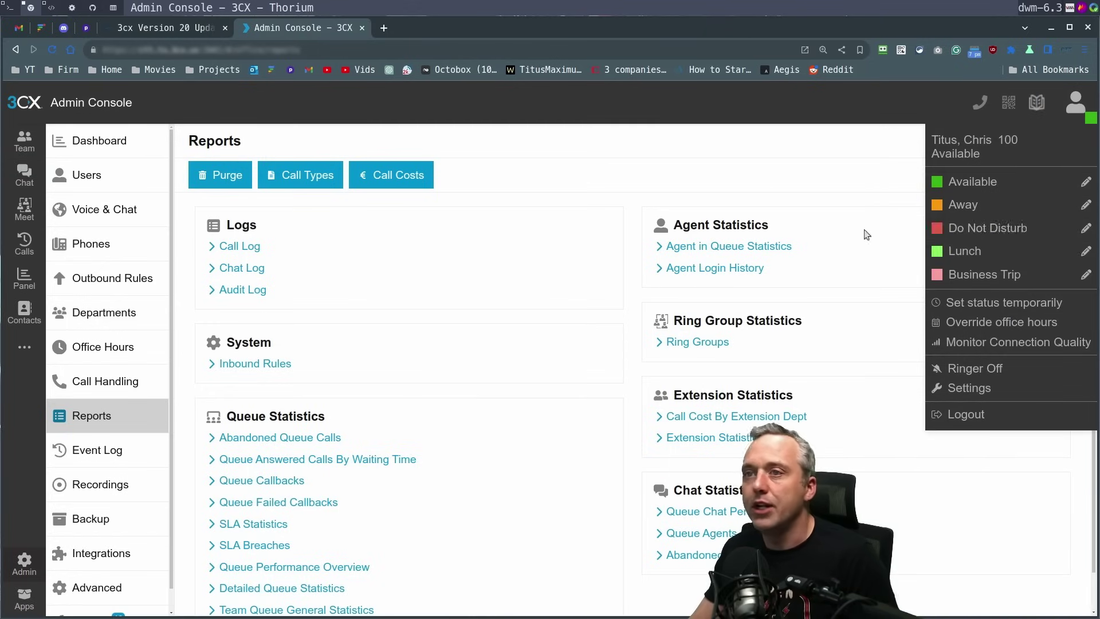
pyautogui.click(627, 169)
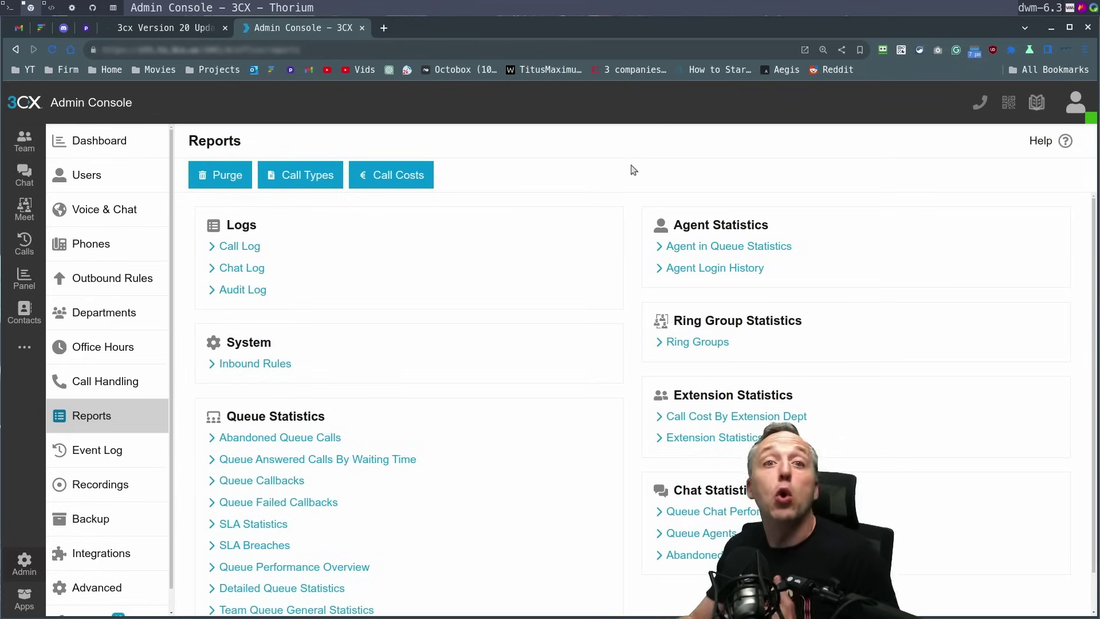
# - Open the article's phone compatibility link in a new tab and examine the preferred and limited-support IP phones
pyautogui.click(172, 28)
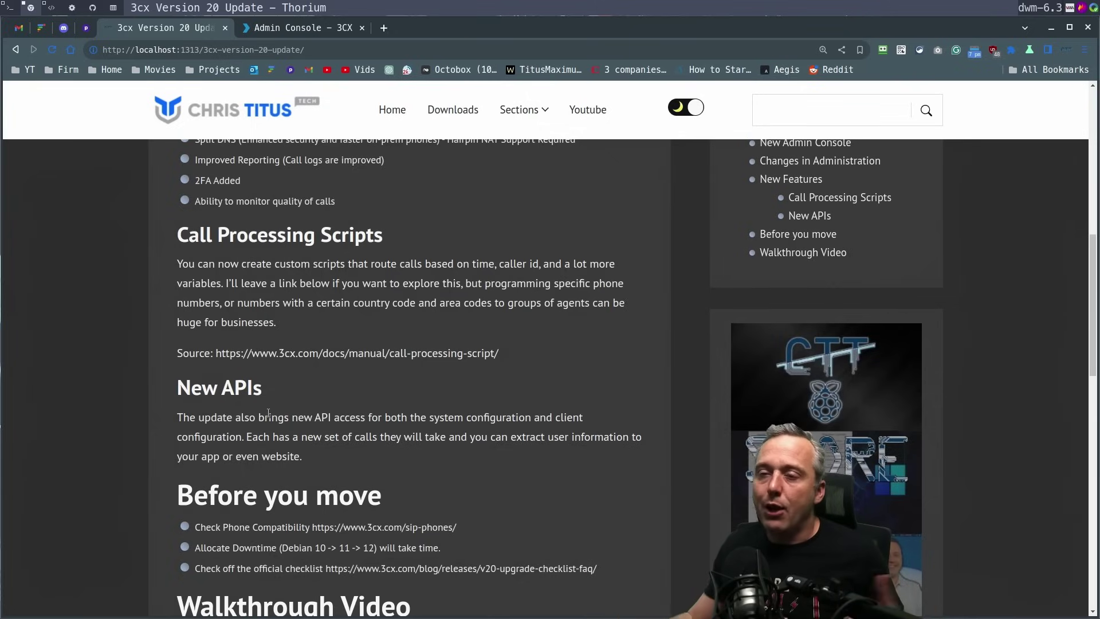
pyautogui.rightClick(389, 527)
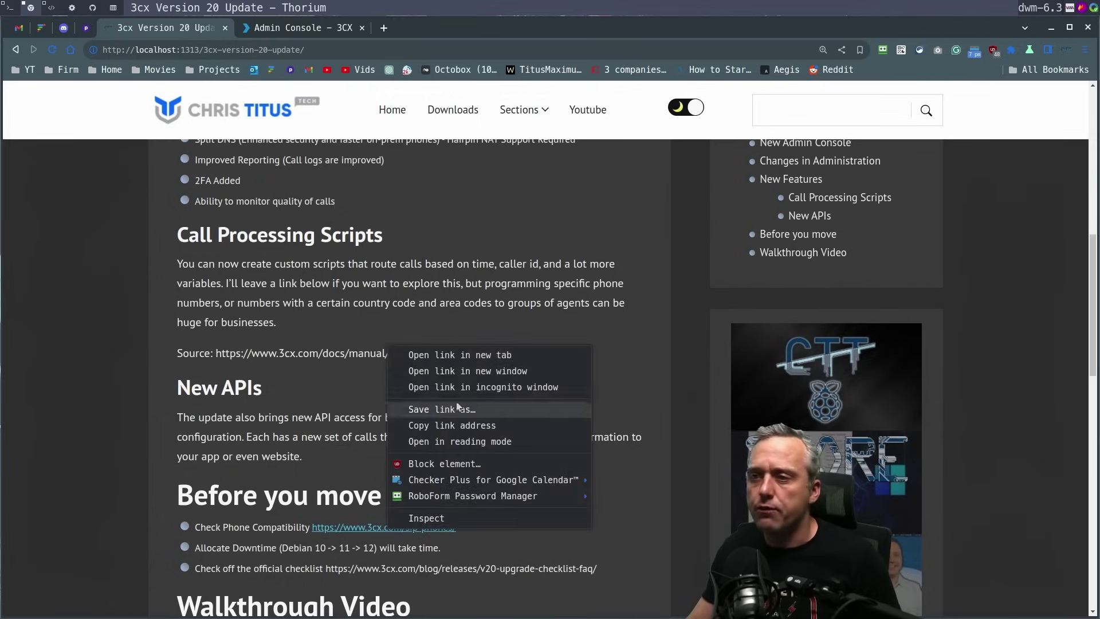
pyautogui.click(464, 359)
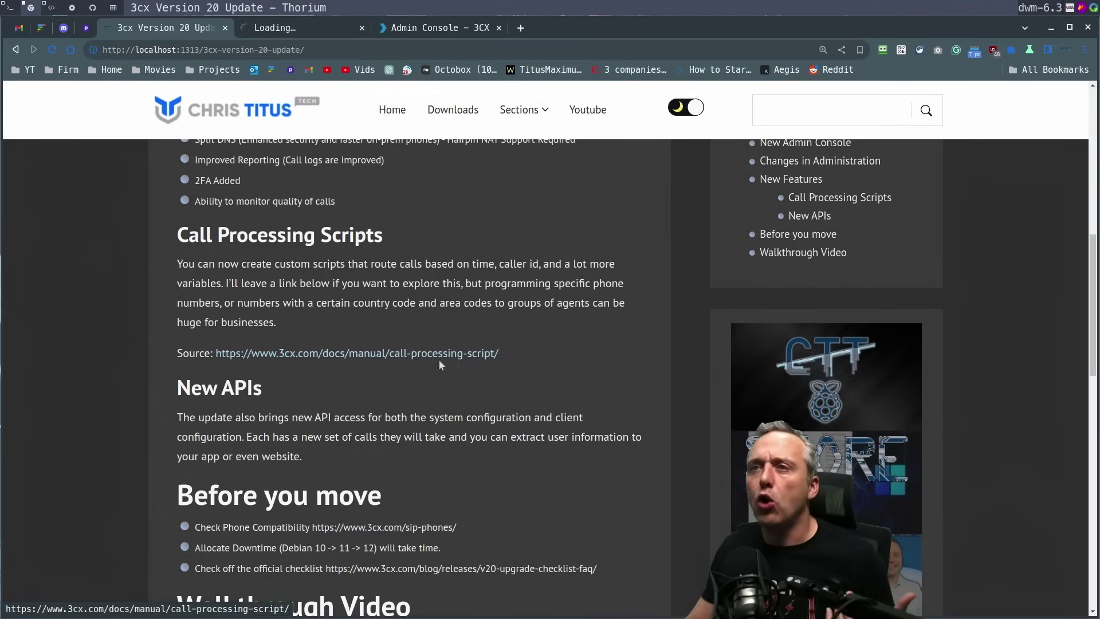
pyautogui.click(303, 30)
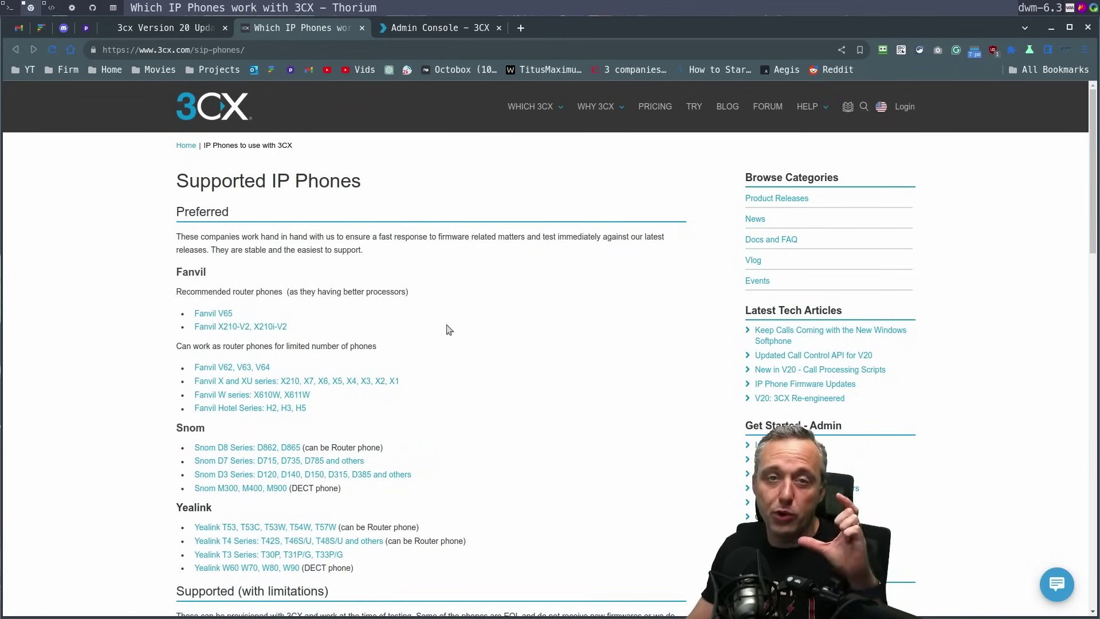
pyautogui.scroll(-1, 446, 339)
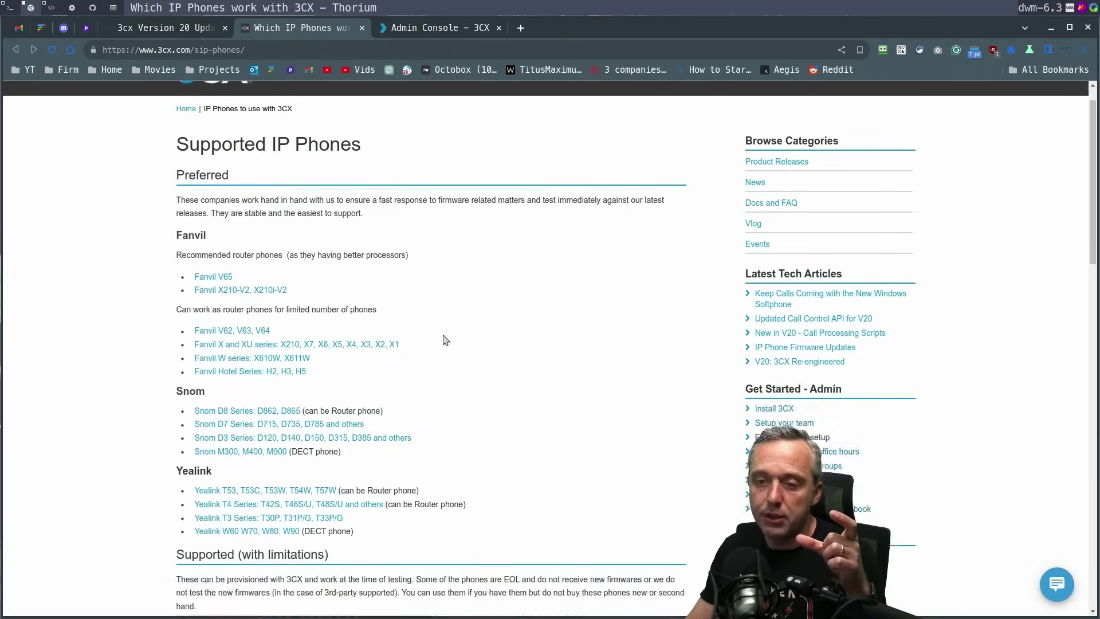
pyautogui.scroll(-5, 445, 340)
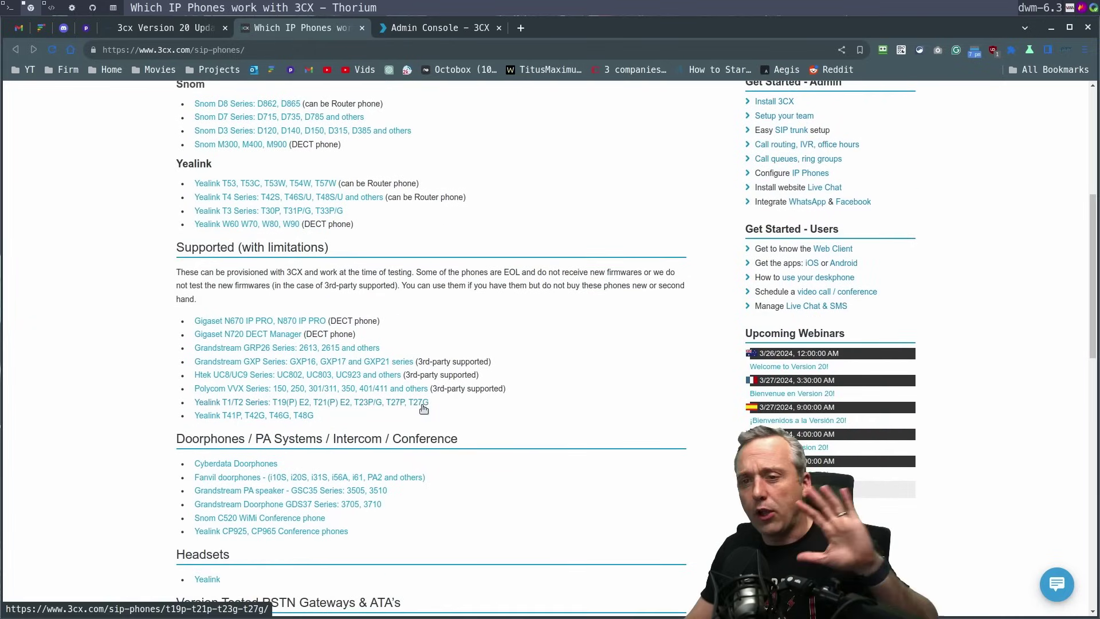
pyautogui.scroll(4, 447, 399)
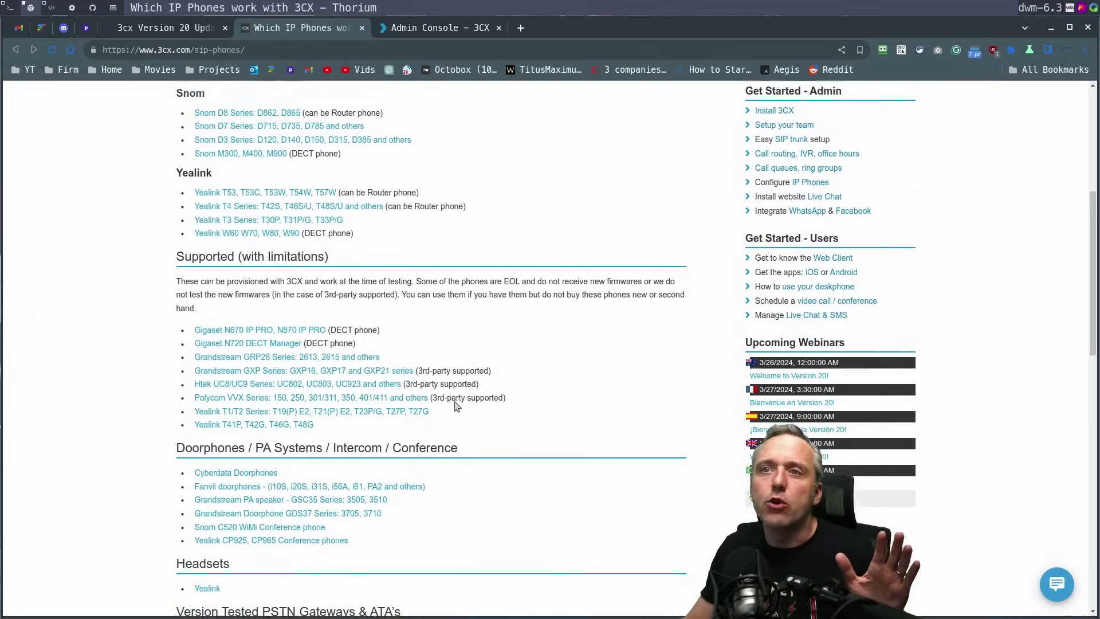
pyautogui.scroll(3, 463, 400)
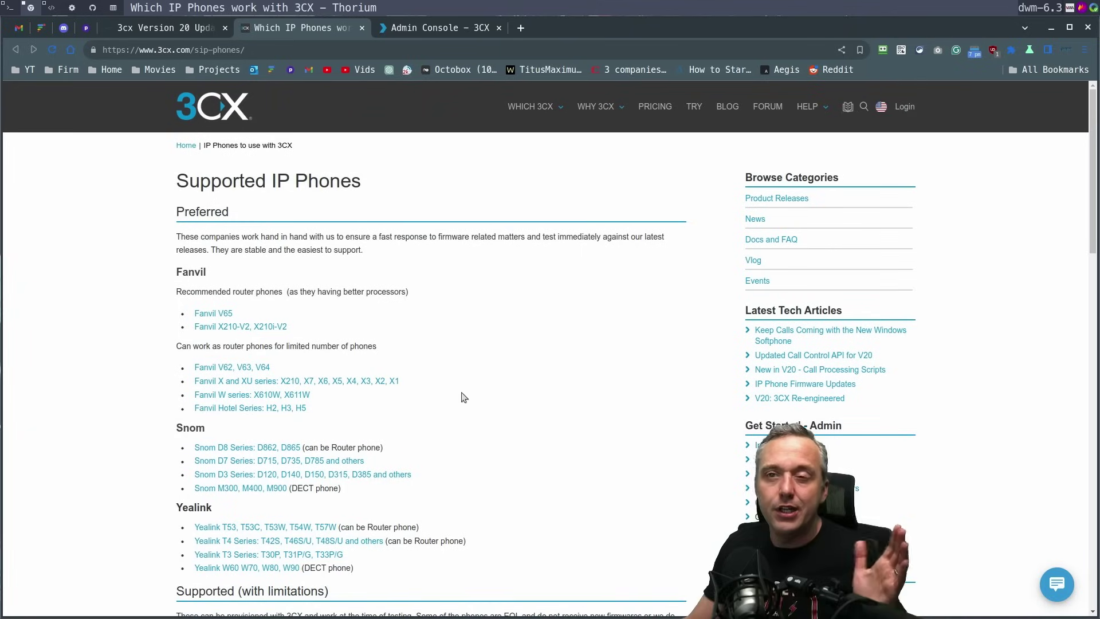
# - Return to the article, open its official V20 upgrade checklist, and read the system owner and system requirements steps
pyautogui.click(184, 32)
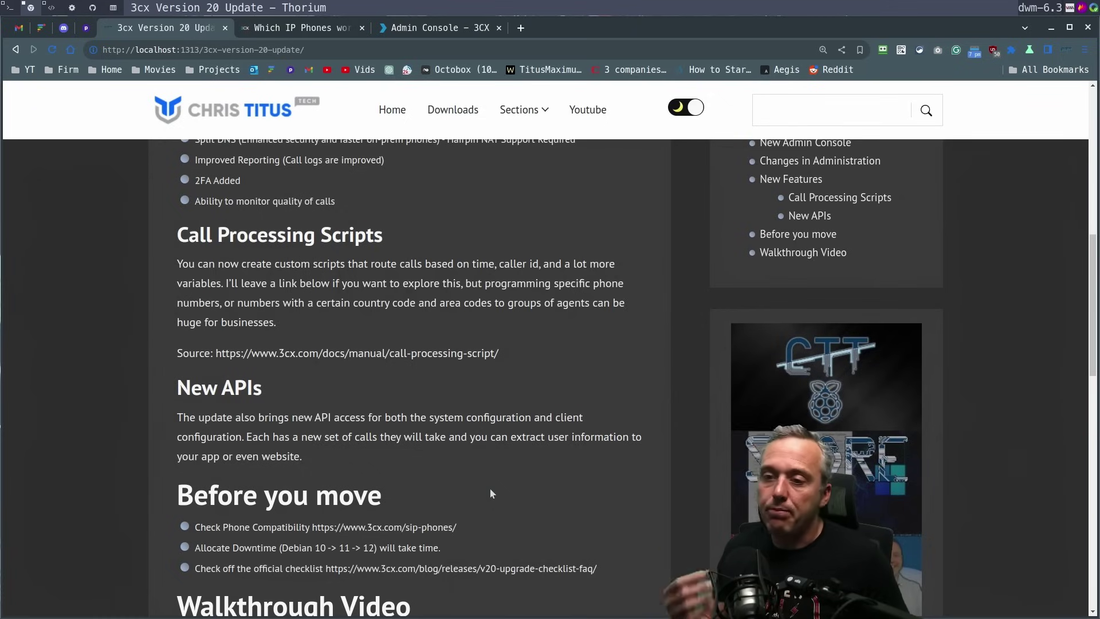
pyautogui.click(513, 575)
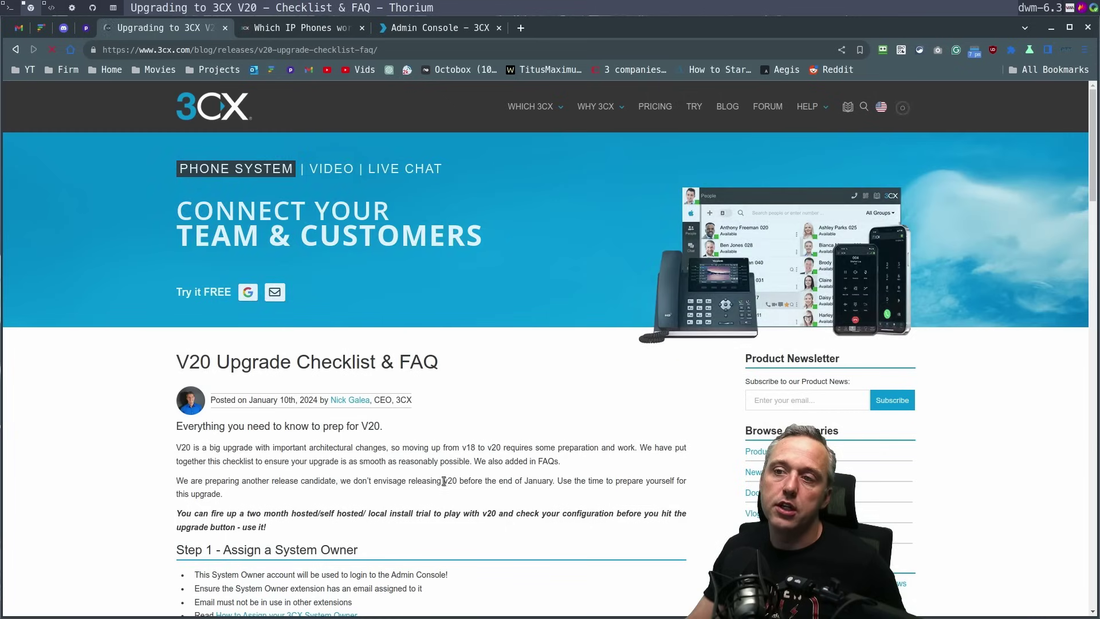
pyautogui.scroll(-5, 476, 470)
pyautogui.scroll(-3, 478, 469)
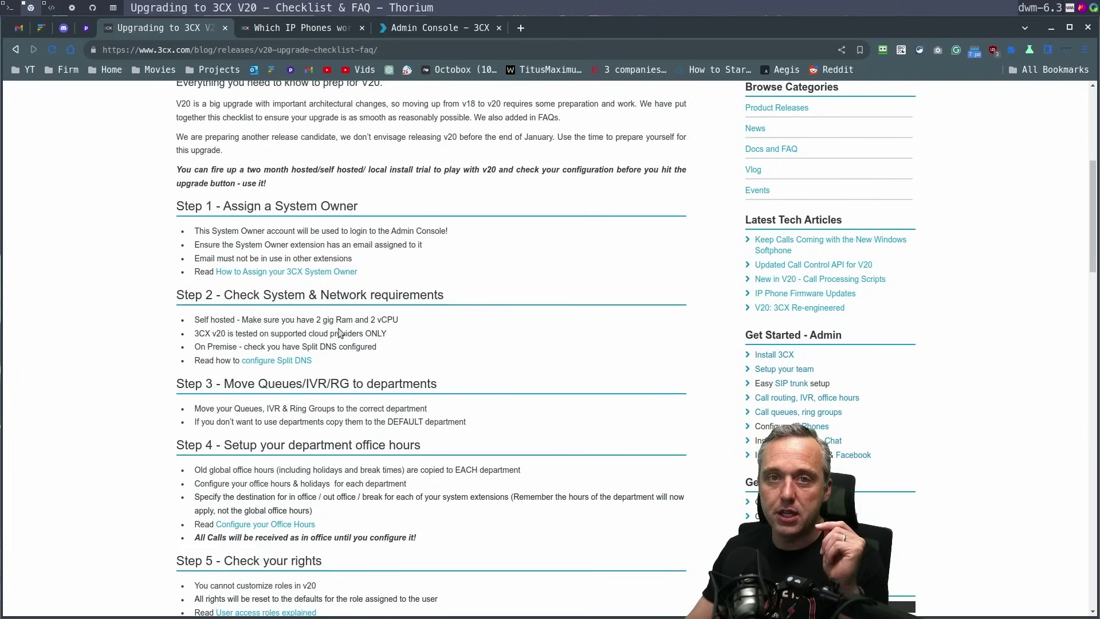
# - Switch to the terminal to check the upgrade log, and return to the checklist to read Steps 3 to 8
pyautogui.press('super+1')
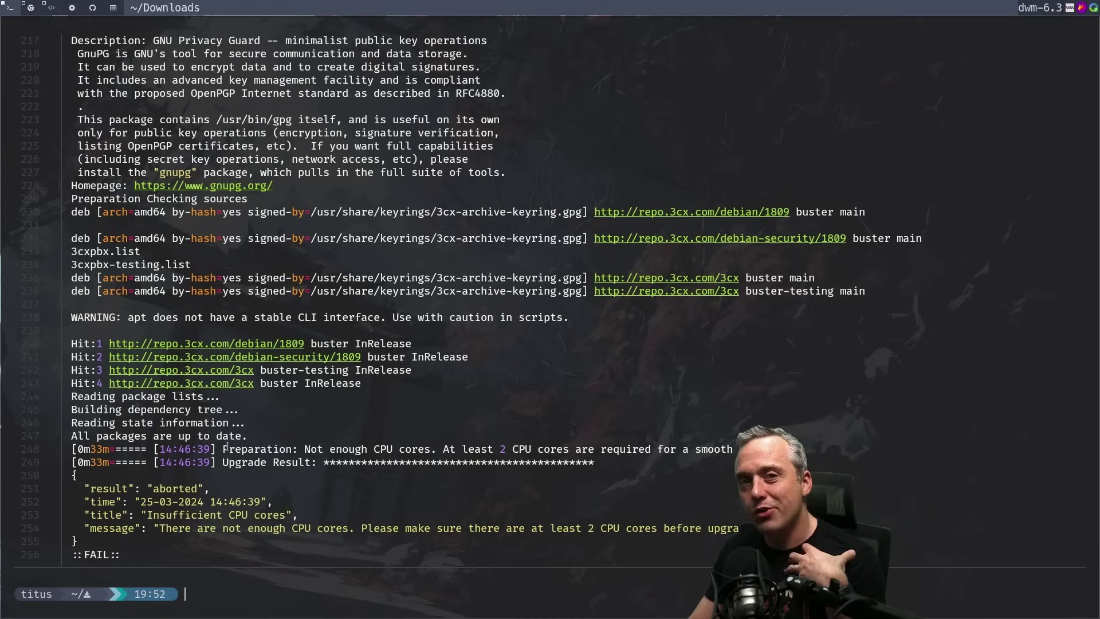
pyautogui.click(31, 8)
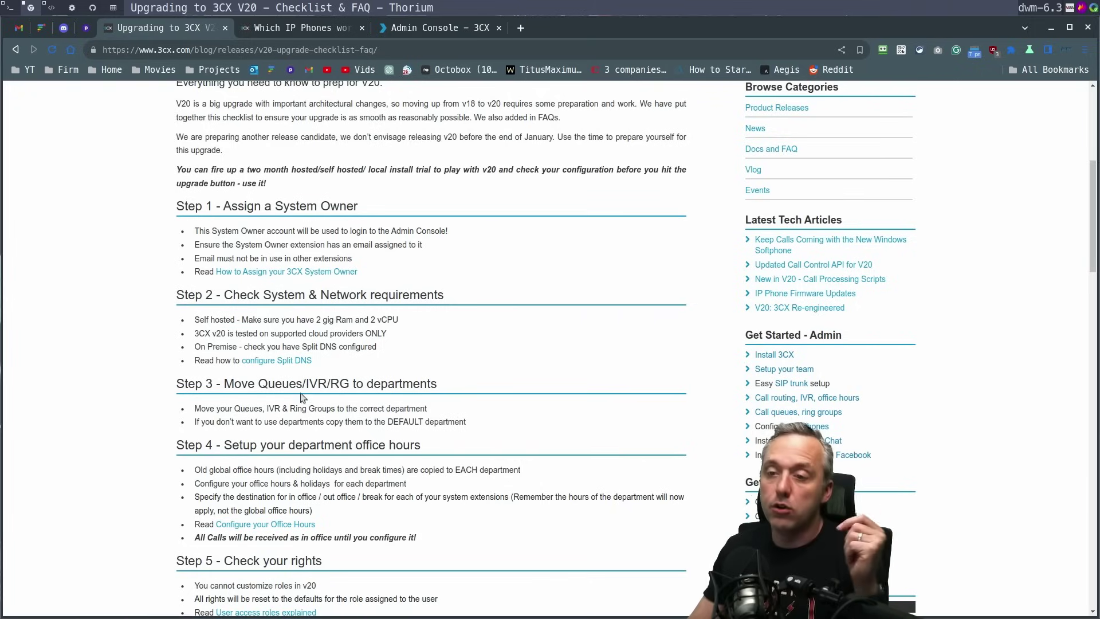
pyautogui.scroll(-3, 312, 438)
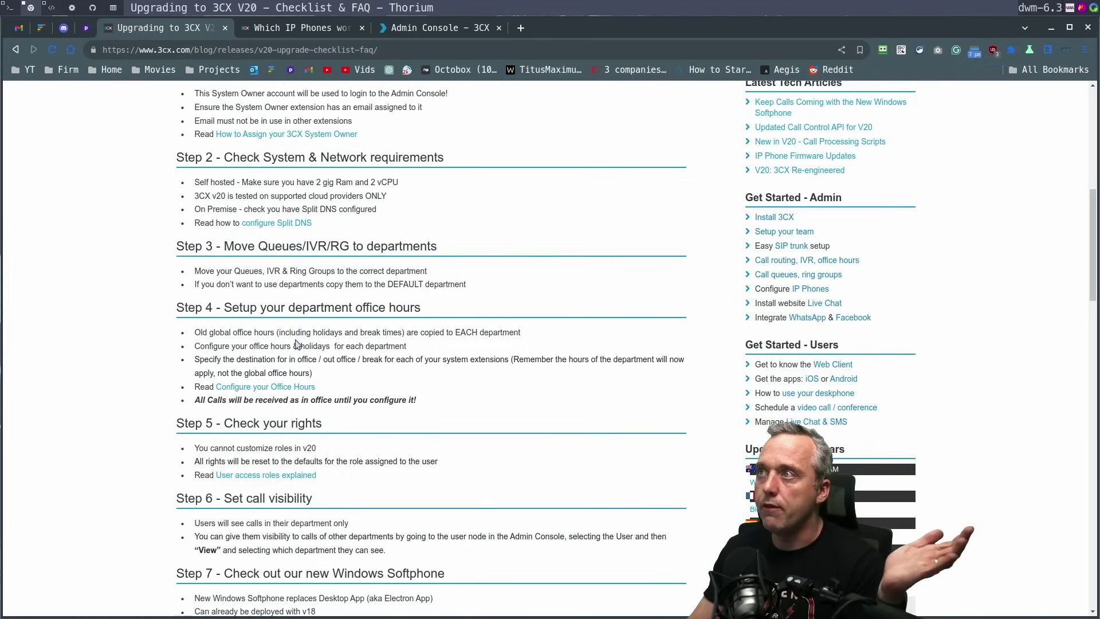
pyautogui.scroll(-3, 253, 312)
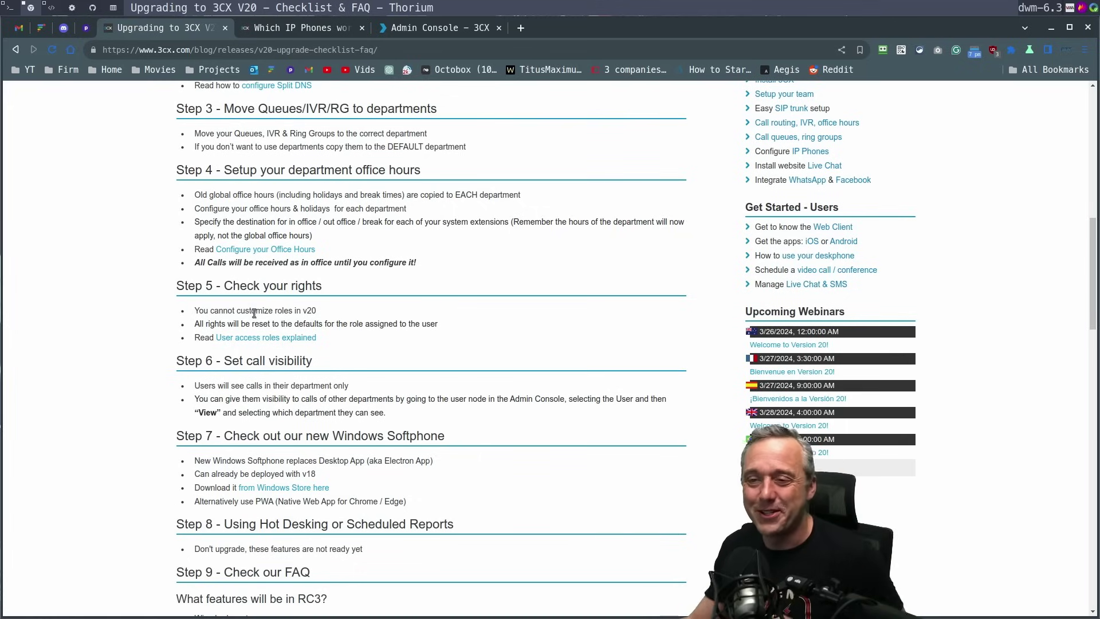
pyautogui.scroll(-2, 283, 386)
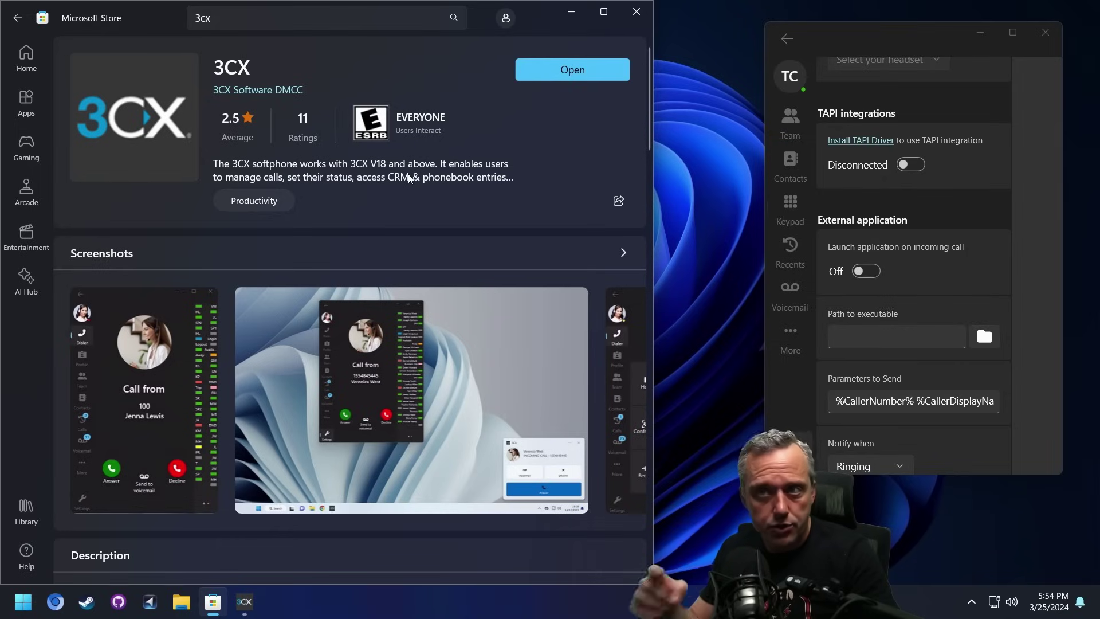
# - Switch to the 3CX Windows softphone and look through its Team list, Voicemail and settings, including the audio options
pyautogui.click(790, 122)
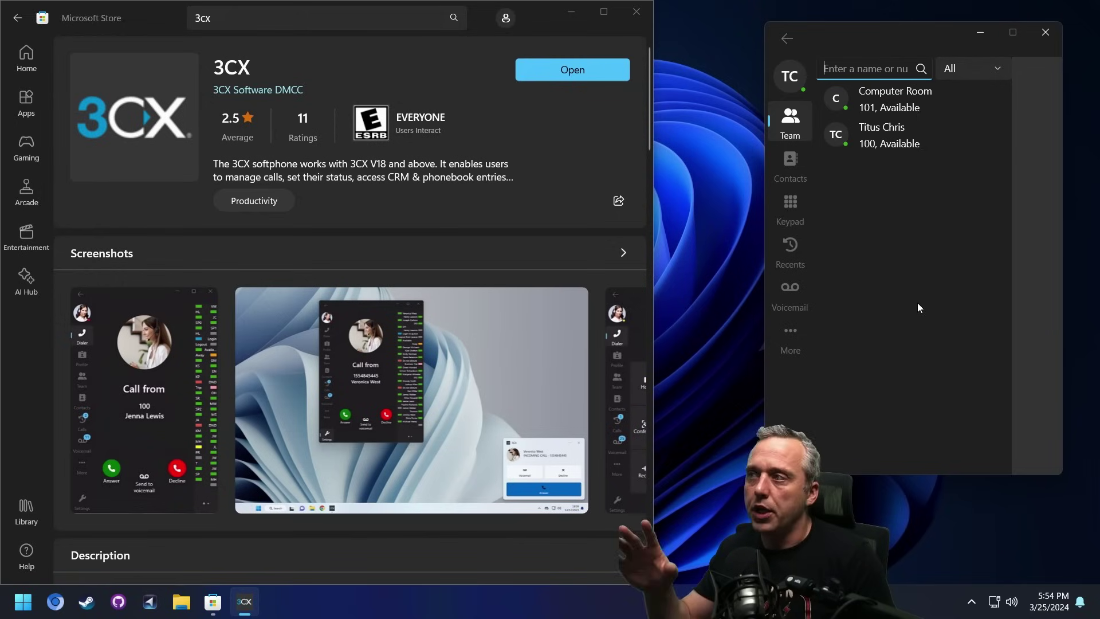
pyautogui.click(790, 292)
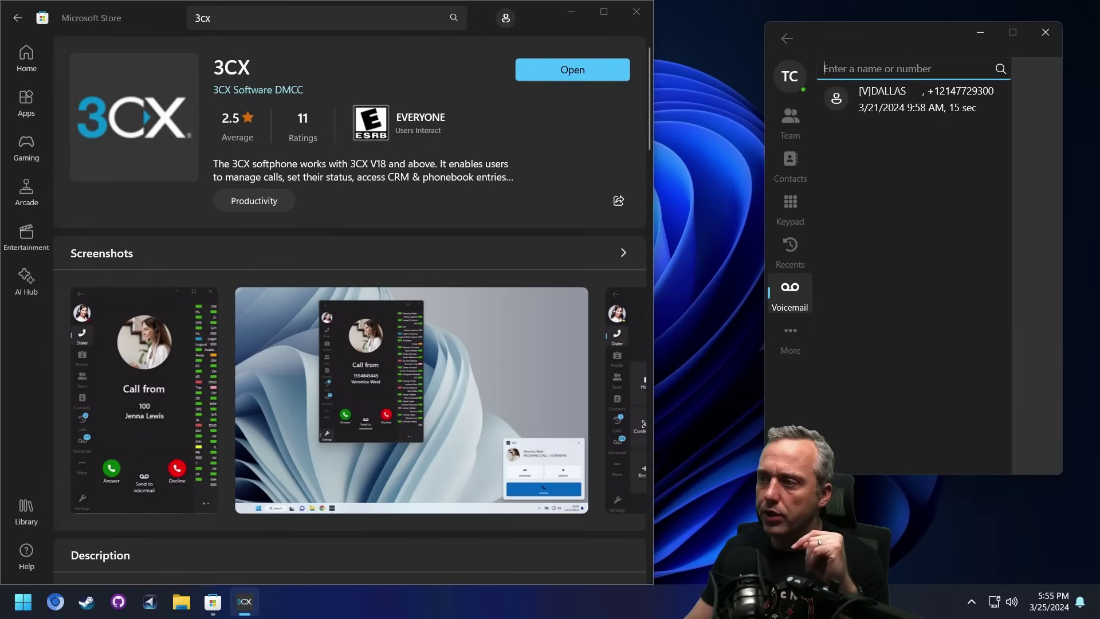
pyautogui.click(790, 455)
pyautogui.scroll(-6, 984, 239)
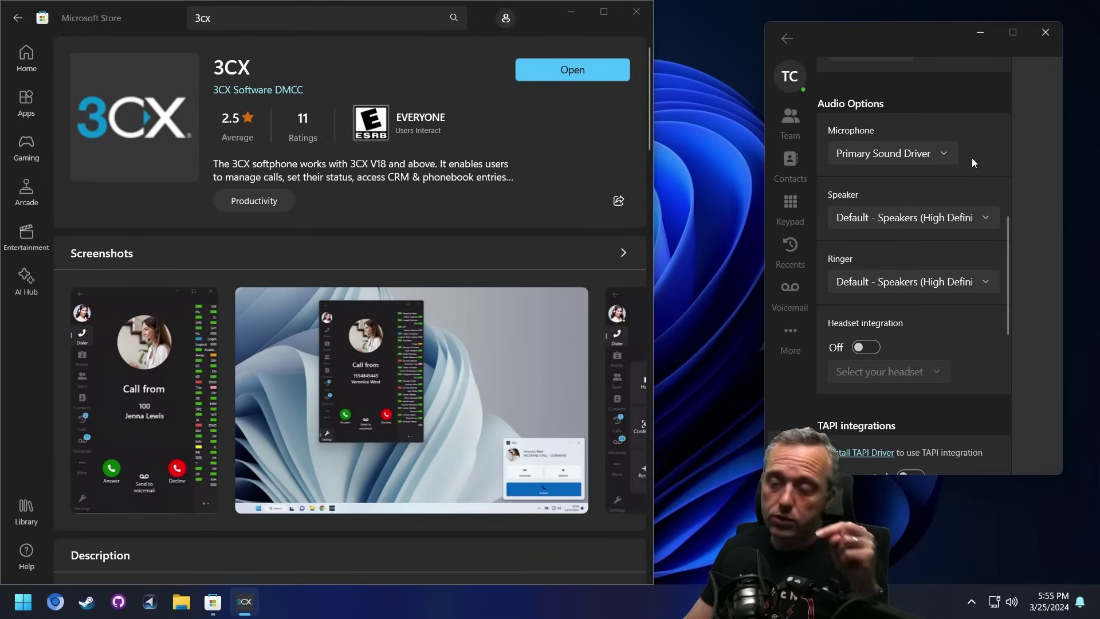
pyautogui.scroll(-10, 965, 167)
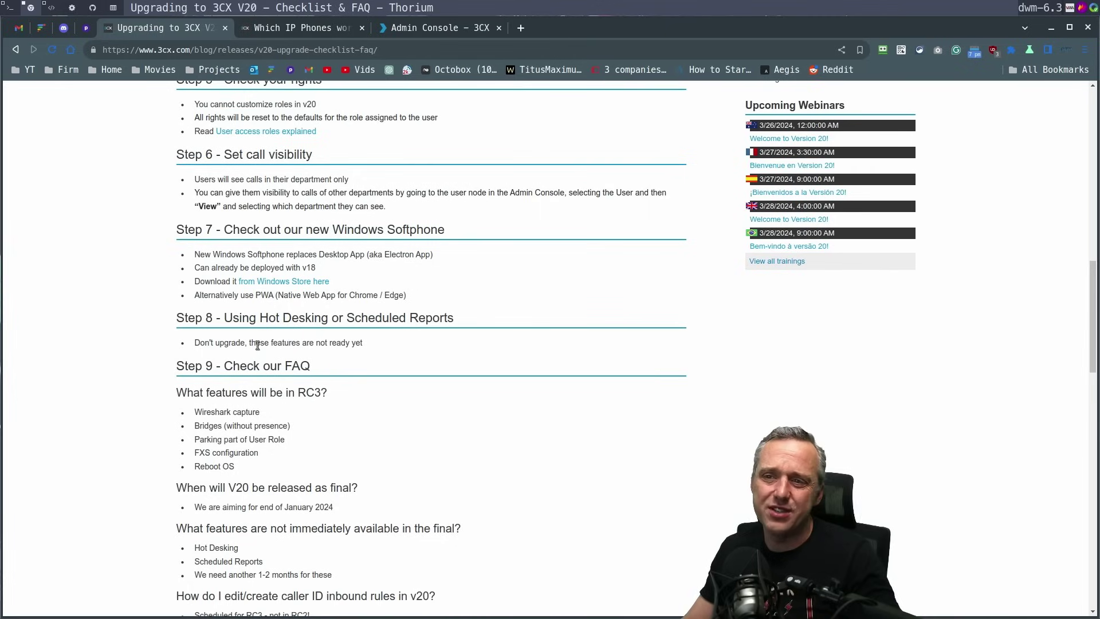
# - Return through the Admin Console to the version 20 article and review its administration changes and New Features list
pyautogui.click(441, 30)
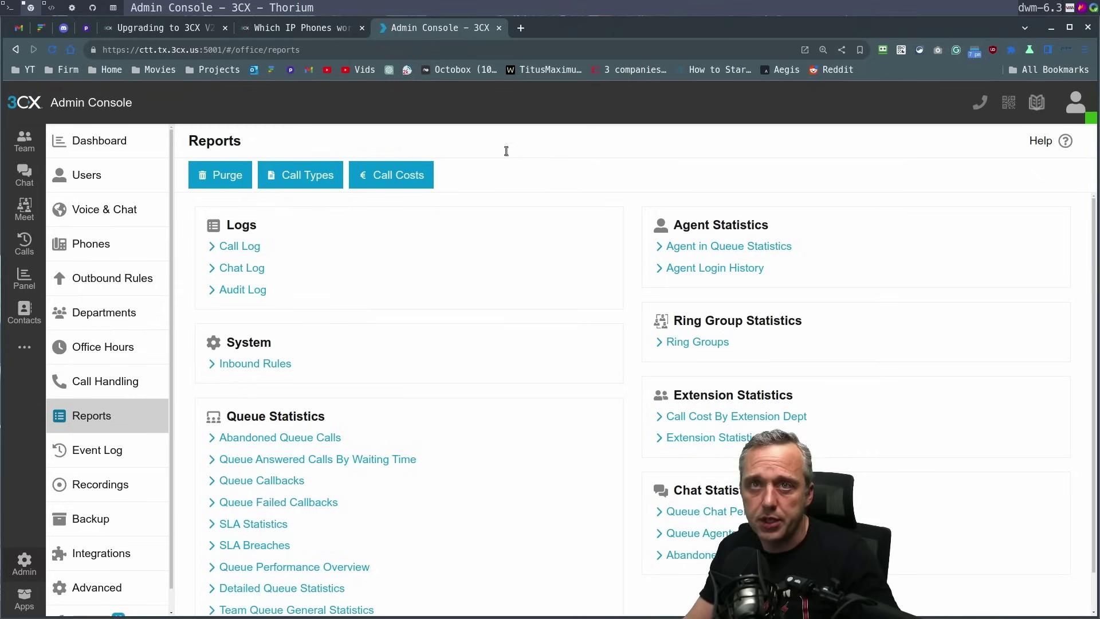
pyautogui.hotkey('ctrl', 'shift', 'Tab')
pyautogui.hotkey('ctrl', 'shift', 'Tab')
pyautogui.scroll(3, 126, 350)
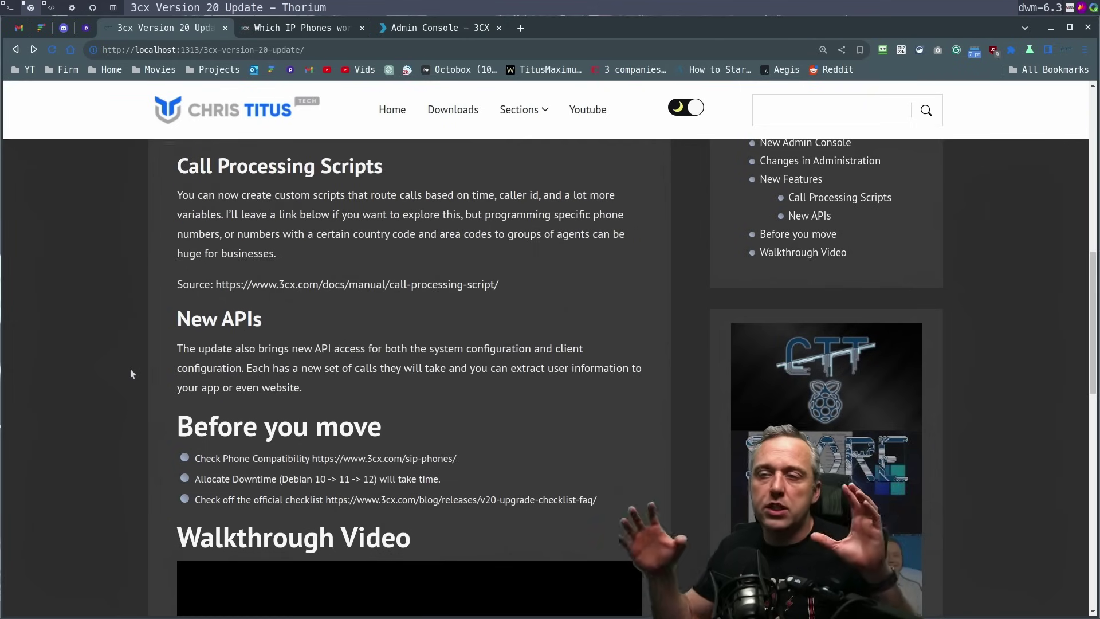
pyautogui.scroll(4, 82, 416)
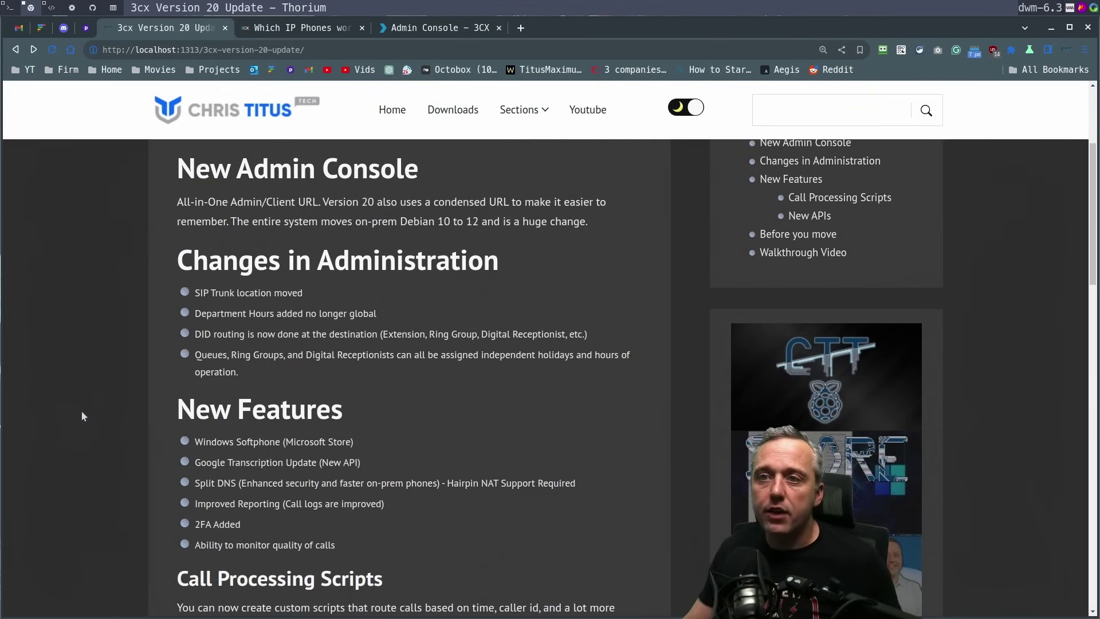
pyautogui.scroll(1, 82, 416)
pyautogui.scroll(-1, 82, 417)
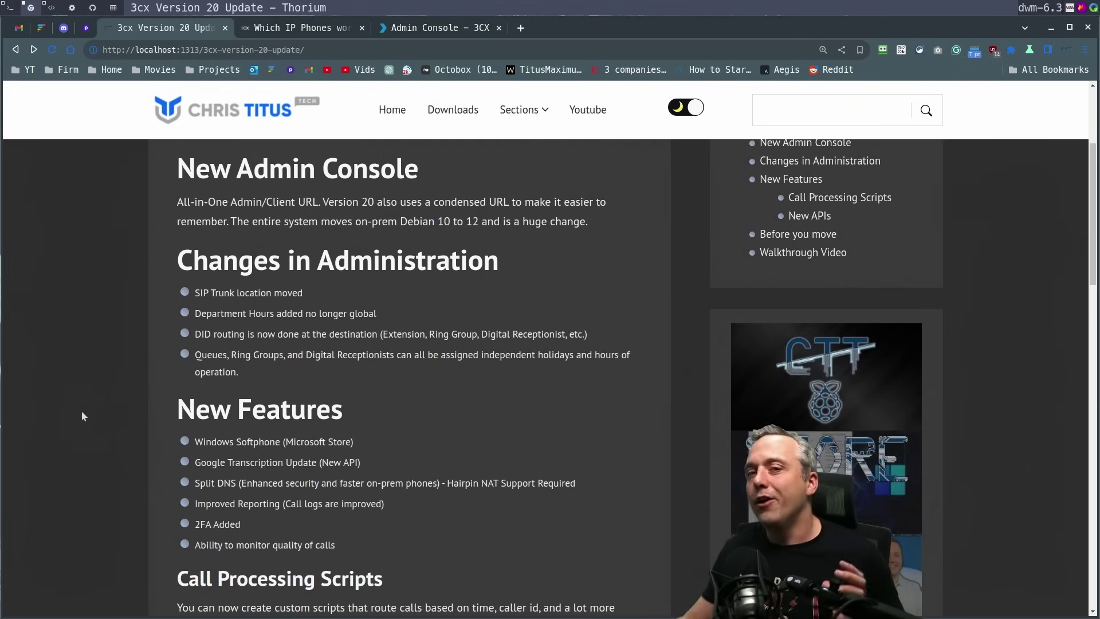